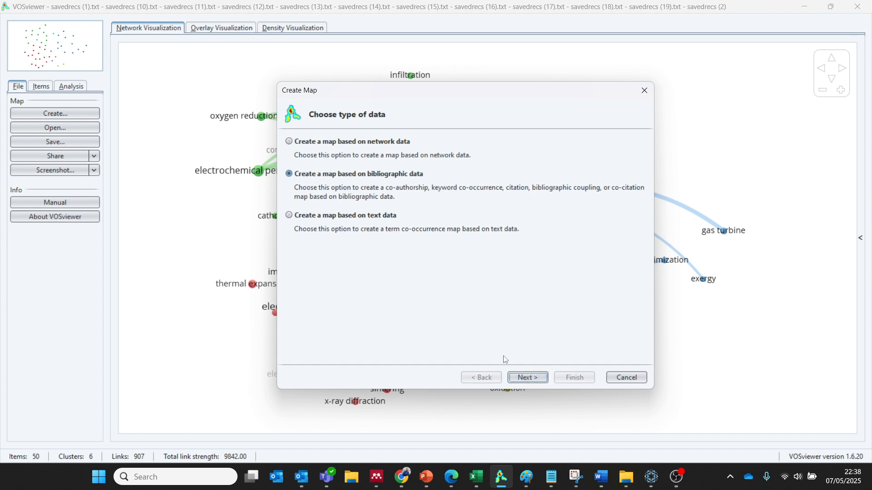
Set up a bibliographic map from the preset Web of Science files, using author keyword co-occurrence with fractional counting.
{"action": "left_click", "coordinate": [521, 378]}
{"action": "left_click", "coordinate": [521, 379]}
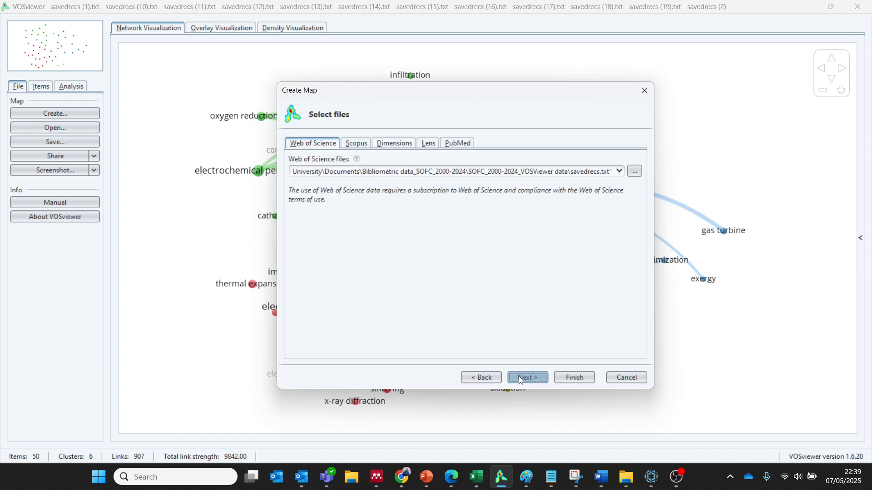
{"action": "left_click", "coordinate": [520, 378]}
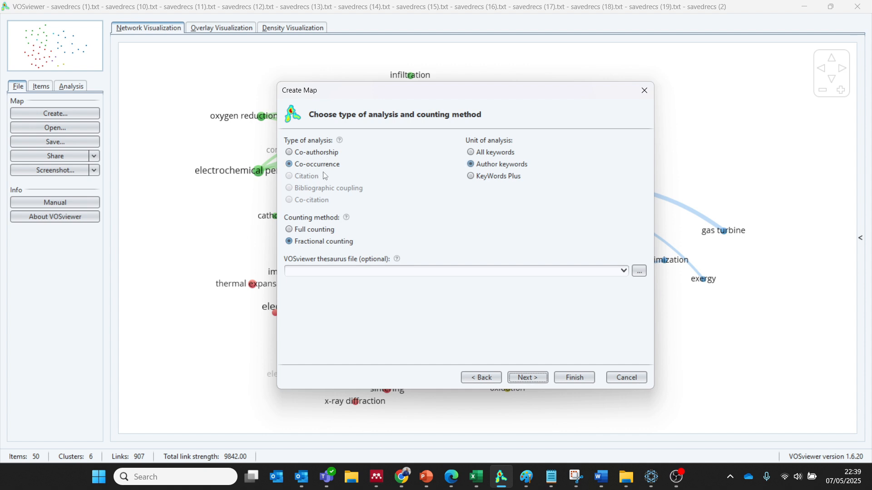
{"action": "left_click", "coordinate": [525, 379]}
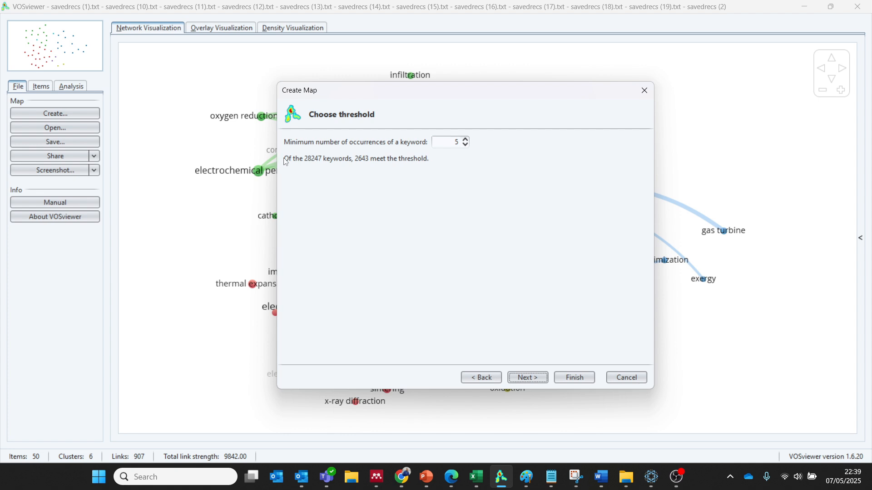
Set the minimum number of occurrences of a keyword to 100 and finish creating the map.
{"action": "double_click", "coordinate": [456, 142]}
{"action": "type", "text": "100"}
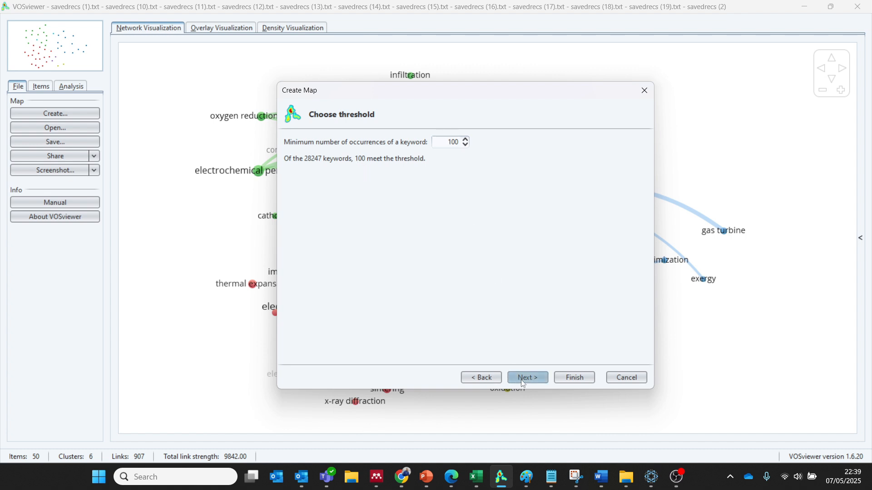
{"action": "left_click", "coordinate": [574, 378]}
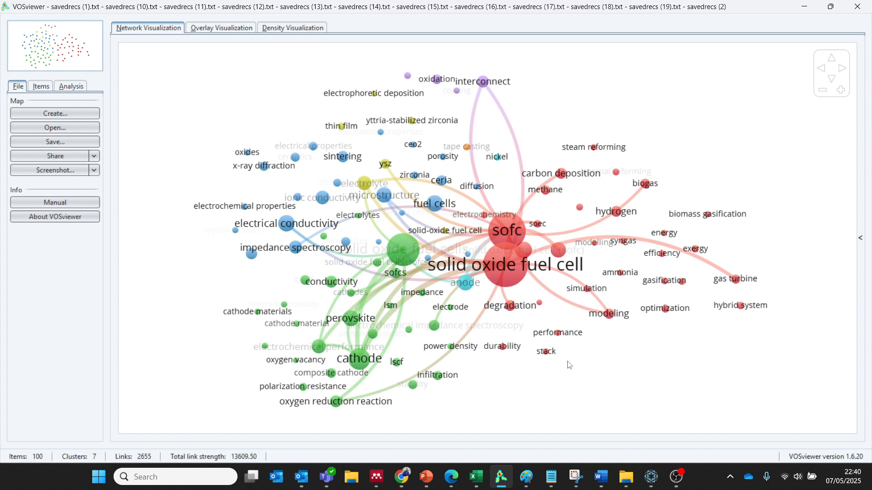
Examine the keyword network up close for different labels that describe the same concept.
{"action": "scroll", "coordinate": [568, 364], "scroll_direction": "up", "scroll_amount": 1}
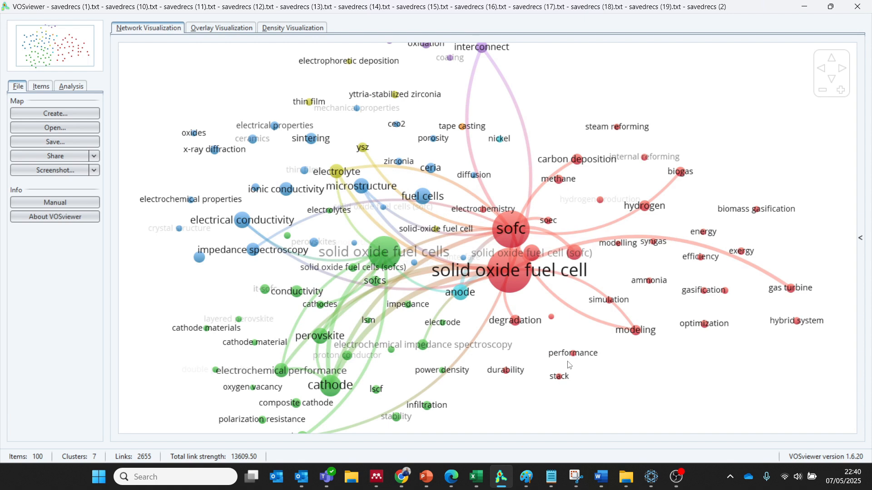
{"action": "scroll", "coordinate": [569, 364], "scroll_direction": "up", "scroll_amount": 1}
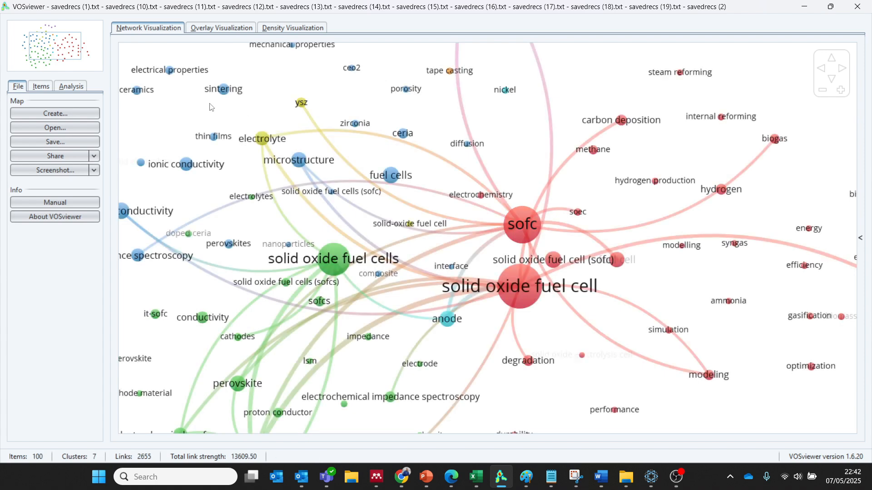
{"action": "left_click_drag", "start_coordinate": [190, 284], "coordinate": [289, 165]}
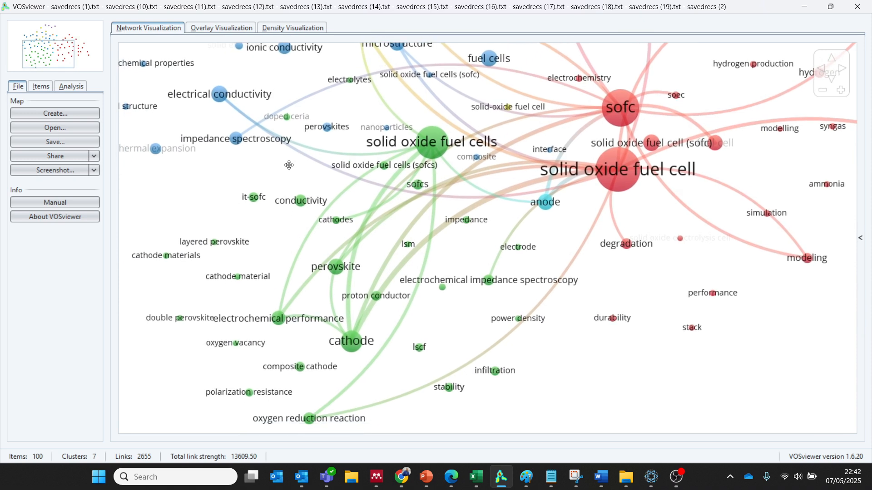
{"action": "left_click_drag", "start_coordinate": [290, 165], "coordinate": [354, 311]}
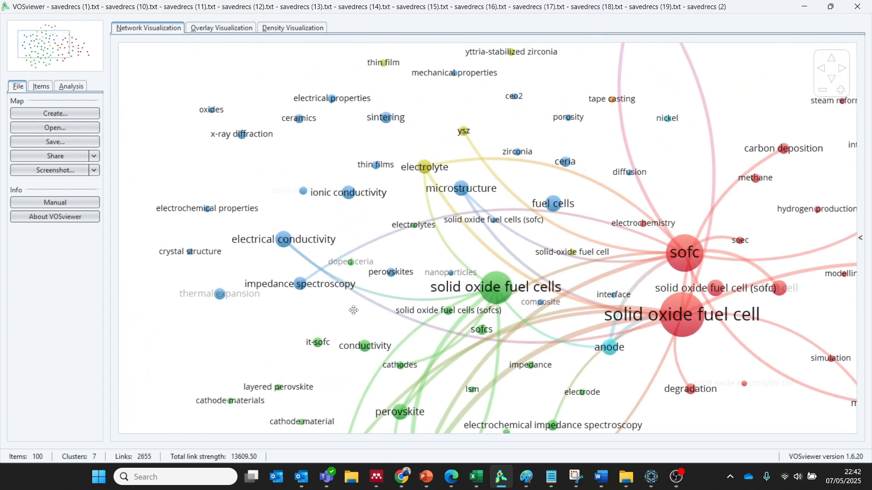
{"action": "mouse_move", "coordinate": [522, 56]}
{"action": "mouse_move", "coordinate": [463, 133]}
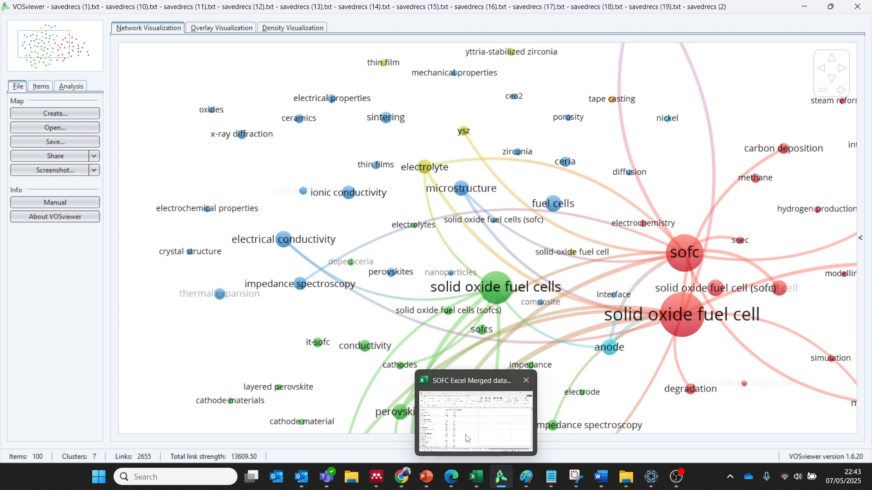
Switch to the SOFC merged data workbook in Excel and review the keyword column of the authors keywords sheet for synonyms.
{"action": "left_click", "coordinate": [479, 482]}
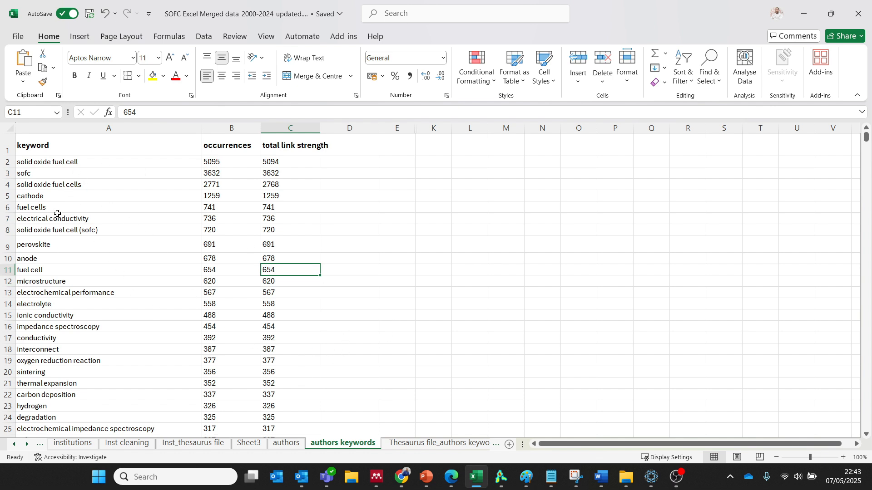
{"action": "left_click", "coordinate": [51, 160]}
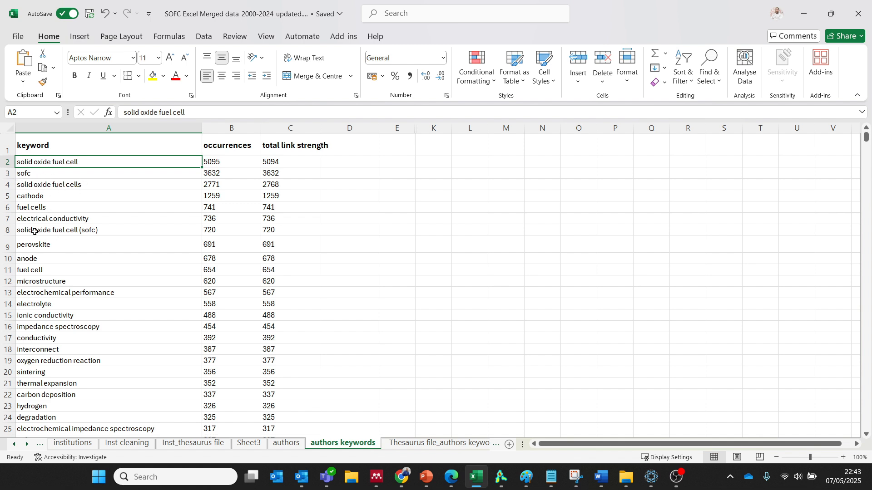
{"action": "key", "text": "Down"}
{"action": "key", "text": "Down"}
{"action": "key", "text": "Down"}
{"action": "key", "text": "Down"}
{"action": "key", "text": "Down"}
{"action": "key", "text": "Down"}
{"action": "key", "text": "Down"}
{"action": "key", "text": "Down"}
{"action": "key", "text": "Down"}
{"action": "key", "text": "Down"}
{"action": "key", "text": "Down"}
{"action": "key", "text": "Down"}
{"action": "key", "text": "Down"}
{"action": "key", "text": "Down"}
{"action": "key", "text": "Down"}
{"action": "key", "text": "Down"}
{"action": "key", "text": "Down"}
{"action": "key", "text": "Down"}
{"action": "key", "text": "Down"}
{"action": "key", "text": "Down"}
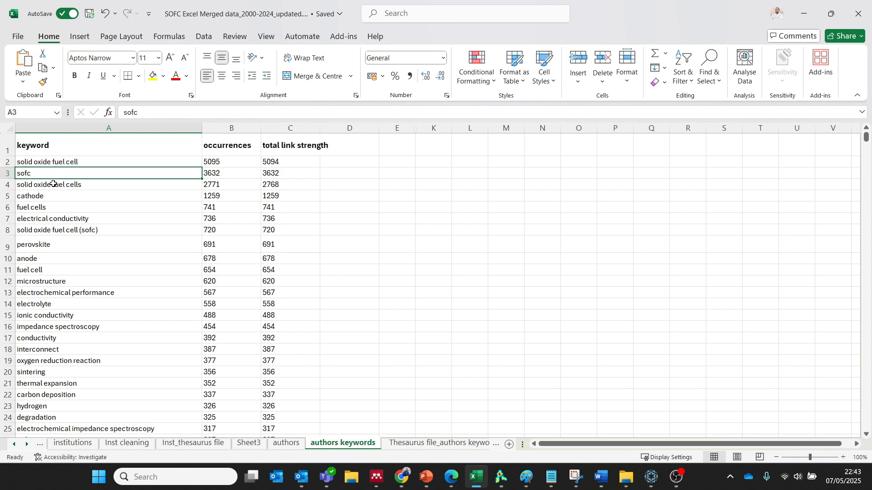
{"action": "key", "text": "Down"}
{"action": "key", "text": "Down"}
{"action": "key", "text": "Down"}
{"action": "key", "text": "Down"}
{"action": "key", "text": "Down"}
{"action": "key", "text": "Down"}
{"action": "key", "text": "Down"}
{"action": "key", "text": "Down"}
{"action": "key", "text": "Down"}
{"action": "key", "text": "Down"}
{"action": "key", "text": "Down"}
{"action": "key", "text": "Down"}
{"action": "key", "text": "Down"}
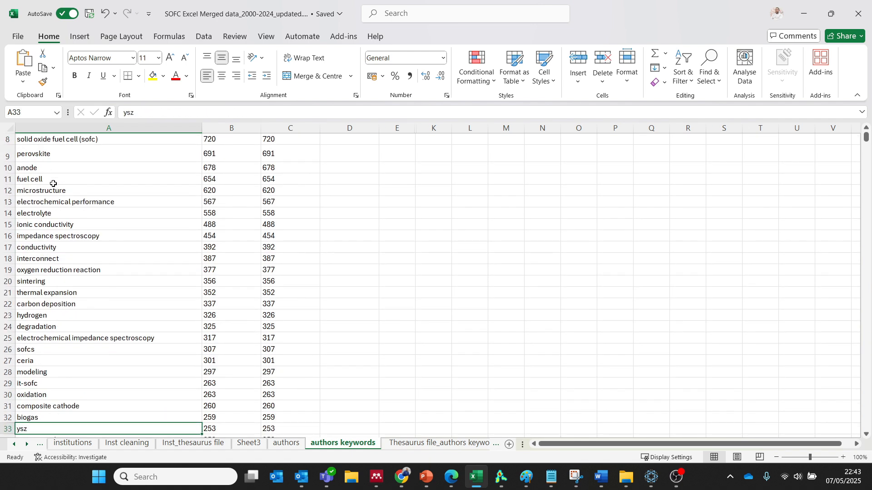
{"action": "key", "text": "Down"}
{"action": "key", "text": "Down"}
{"action": "key", "text": "Down"}
{"action": "key", "text": "Down"}
{"action": "key", "text": "Down"}
{"action": "key", "text": "Down"}
{"action": "key", "text": "Down"}
{"action": "key", "text": "Down"}
{"action": "key", "text": "Down"}
{"action": "key", "text": "Down"}
{"action": "key", "text": "Down"}
{"action": "key", "text": "Down"}
{"action": "key", "text": "Down"}
{"action": "key", "text": "Down"}
{"action": "key", "text": "Down"}
{"action": "key", "text": "Down"}
{"action": "key", "text": "Down"}
{"action": "key", "text": "Down"}
{"action": "key", "text": "Down"}
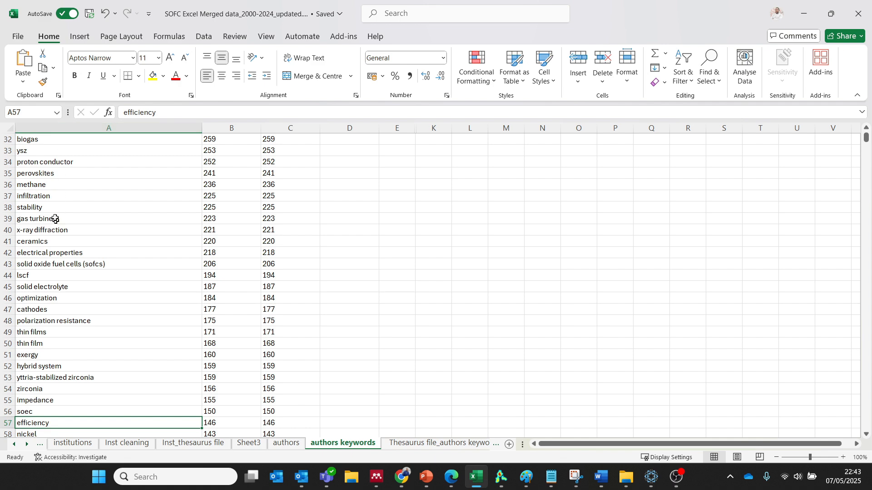
{"action": "key", "text": "Down"}
{"action": "key", "text": "Down"}
{"action": "key", "text": "Down"}
{"action": "key", "text": "Down"}
{"action": "key", "text": "Down"}
{"action": "key", "text": "Down"}
{"action": "key", "text": "Down"}
{"action": "key", "text": "Down"}
{"action": "key", "text": "Down"}
{"action": "key", "text": "Down"}
{"action": "key", "text": "Down"}
{"action": "key", "text": "Down"}
{"action": "key", "text": "Down"}
{"action": "key", "text": "Down"}
{"action": "key", "text": "Down"}
{"action": "key", "text": "Down"}
{"action": "key", "text": "Down"}
{"action": "key", "text": "Down"}
{"action": "key", "text": "Down"}
{"action": "key", "text": "Down"}
{"action": "key", "text": "Down"}
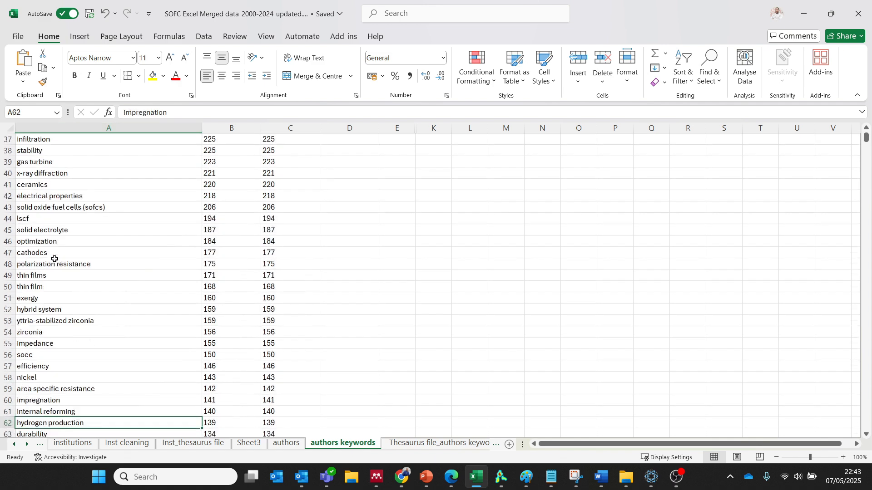
Open the Thesaurus file_authors keywords sheet and inspect its label and replace by column headers.
{"action": "left_click", "coordinate": [416, 443]}
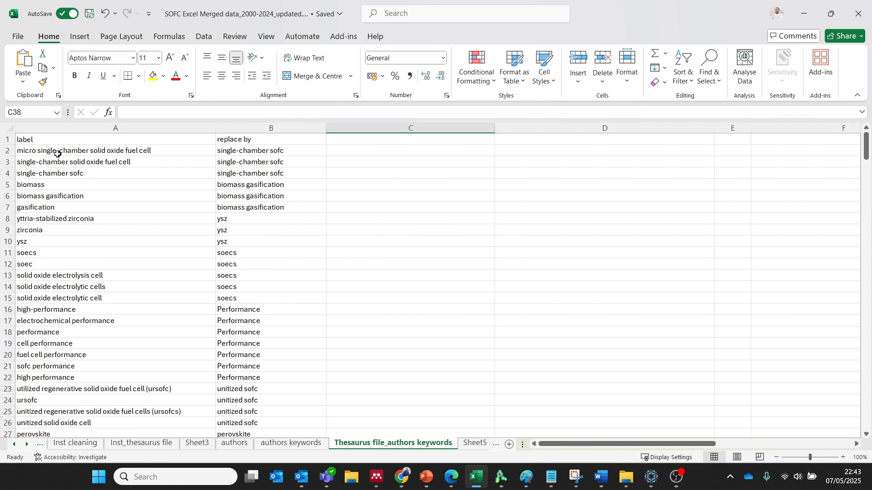
{"action": "left_click_drag", "start_coordinate": [21, 140], "coordinate": [229, 136]}
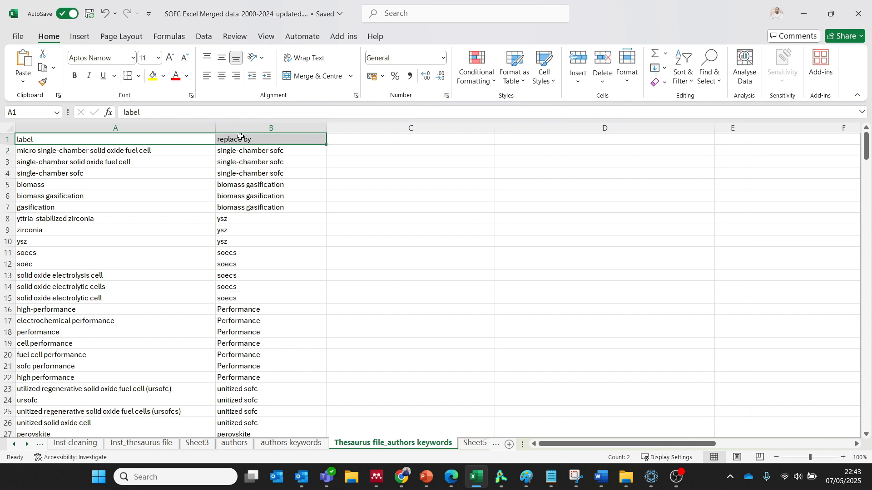
{"action": "left_click", "coordinate": [114, 139]}
{"action": "left_click", "coordinate": [240, 138]}
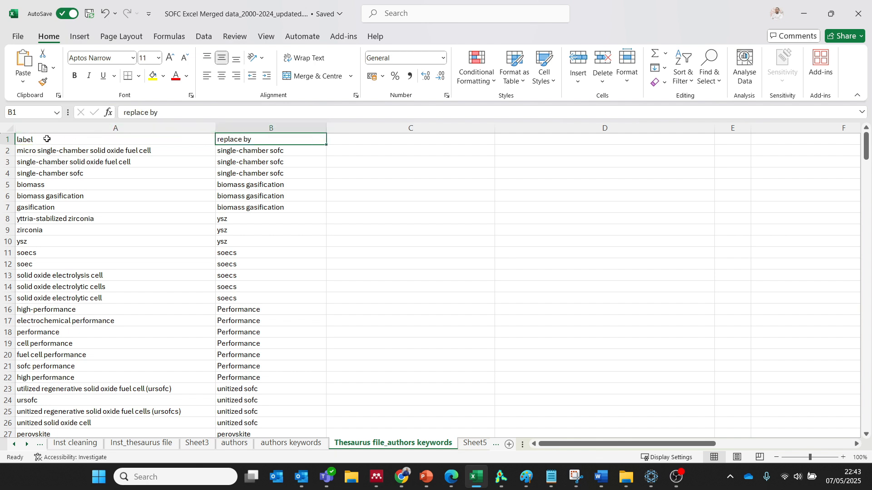
Make header row 1 taller and format the label and replace by headers in bold at font size 14.
{"action": "left_click_drag", "start_coordinate": [7, 144], "coordinate": [6, 157]}
{"action": "left_click", "coordinate": [59, 147]}
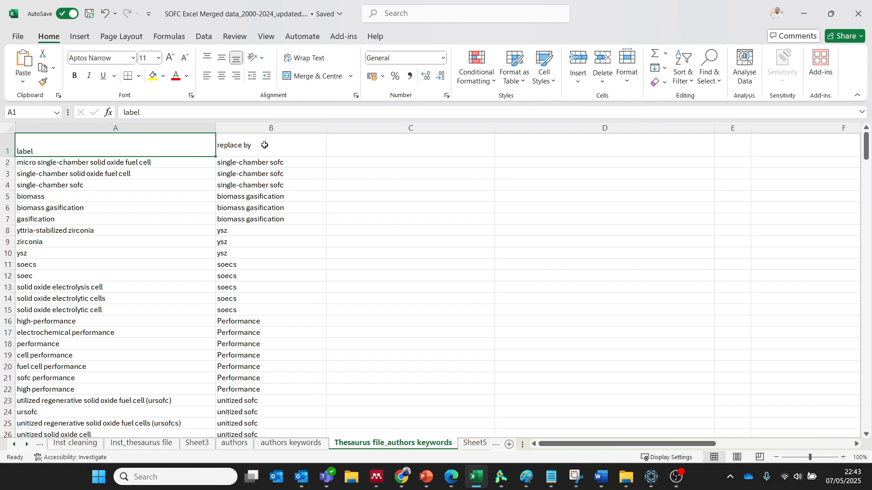
{"action": "left_click", "coordinate": [113, 181]}
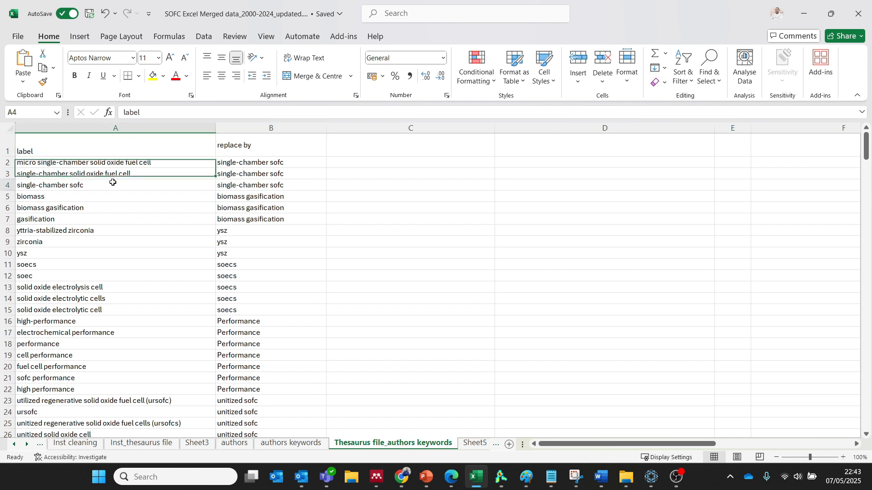
{"action": "left_click", "coordinate": [107, 142]}
{"action": "left_click_drag", "start_coordinate": [107, 143], "coordinate": [246, 150]}
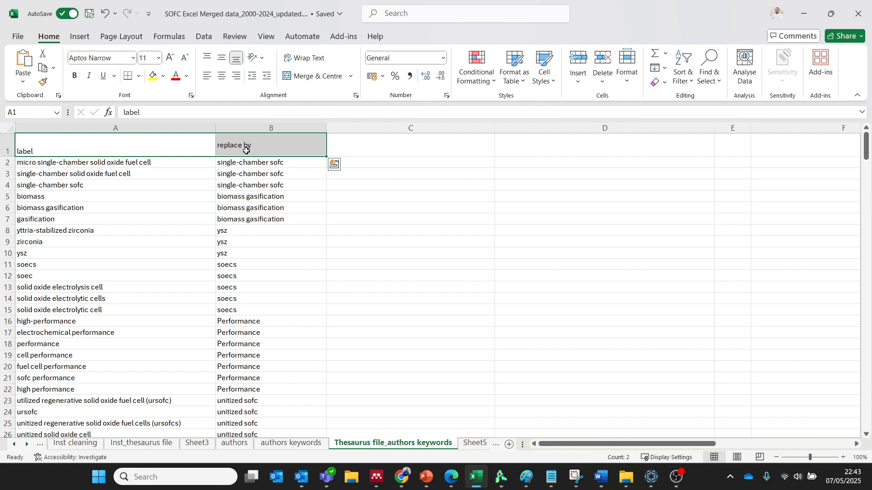
{"action": "left_click", "coordinate": [168, 60]}
{"action": "left_click", "coordinate": [168, 60]}
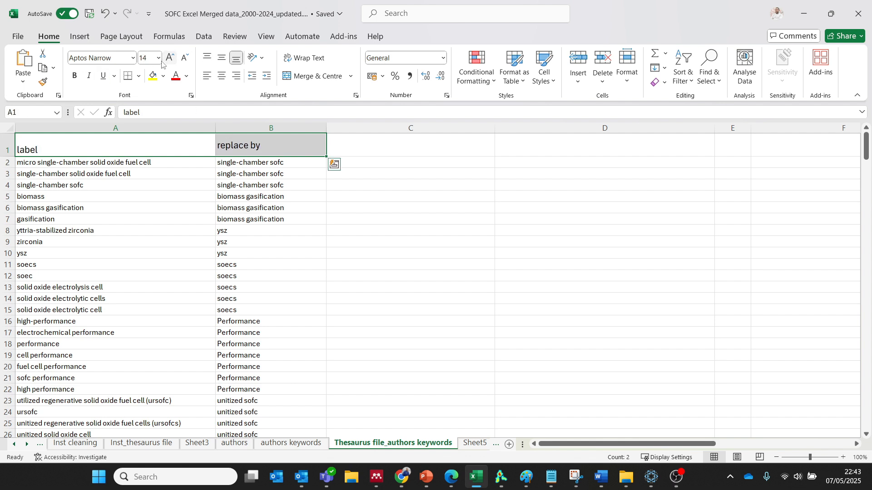
{"action": "left_click", "coordinate": [76, 76]}
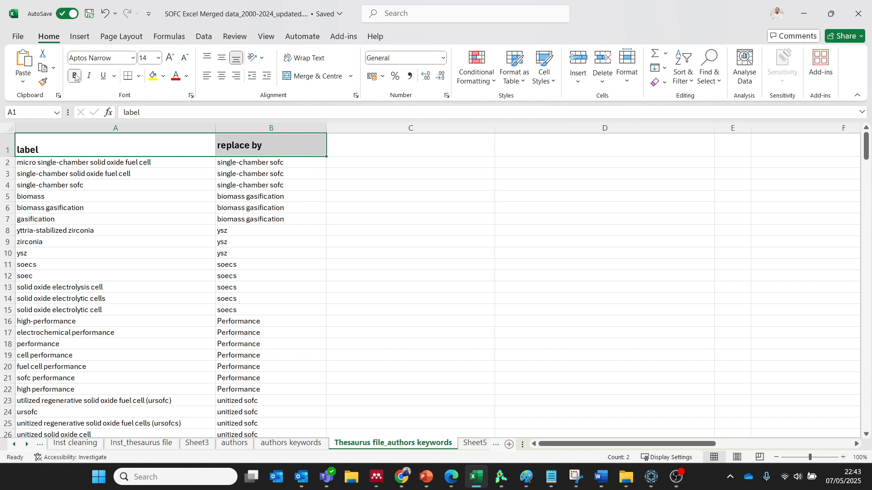
Examine the label and replace by headers and the first keyword entries in the label column.
{"action": "left_click", "coordinate": [62, 145]}
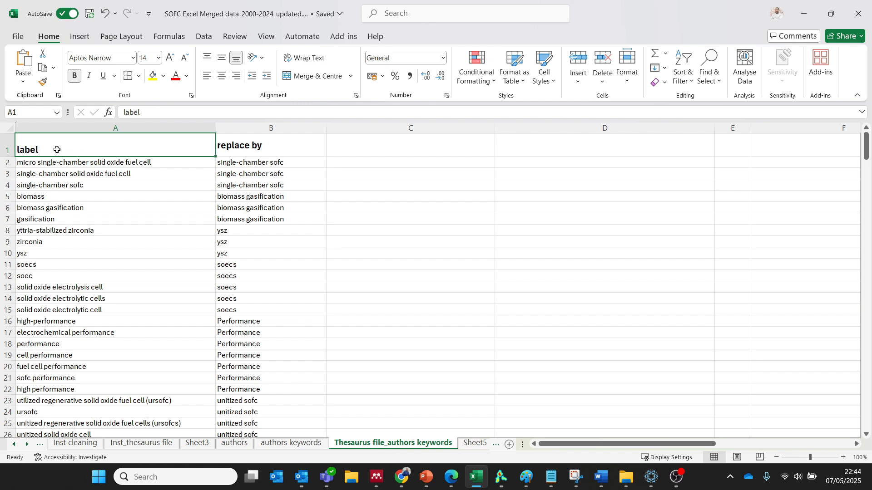
{"action": "left_click", "coordinate": [245, 147]}
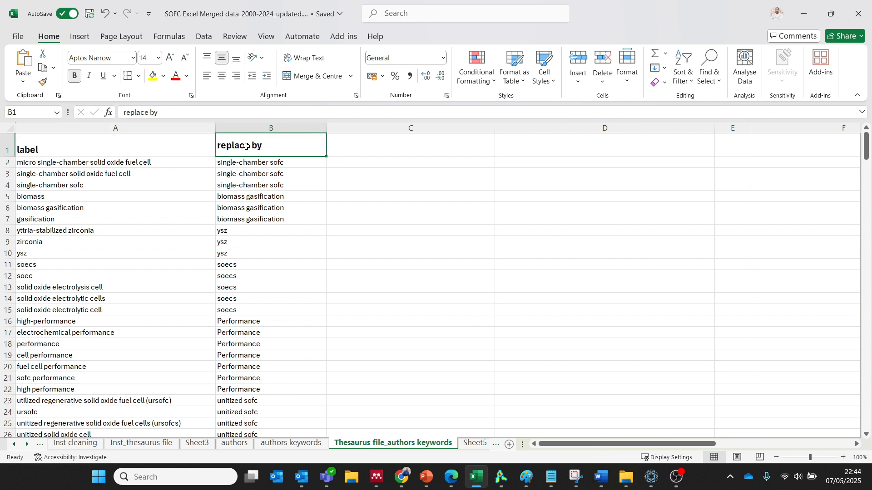
{"action": "left_click", "coordinate": [107, 147]}
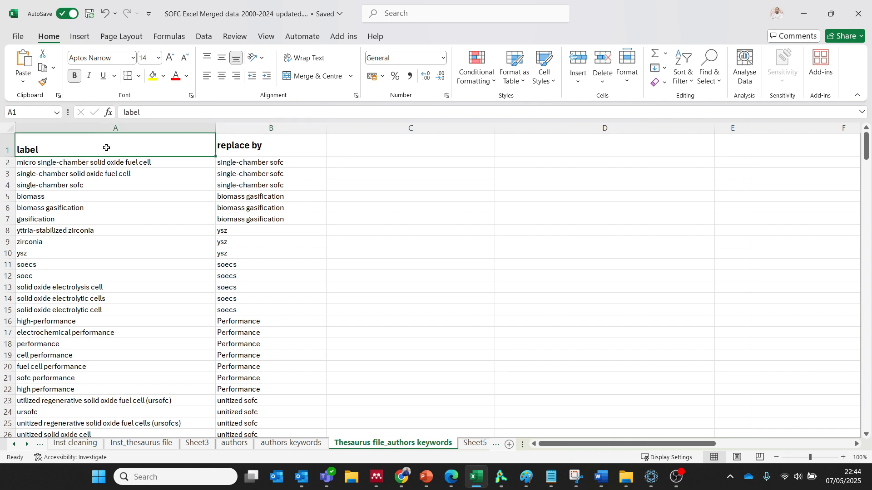
{"action": "left_click", "coordinate": [271, 148]}
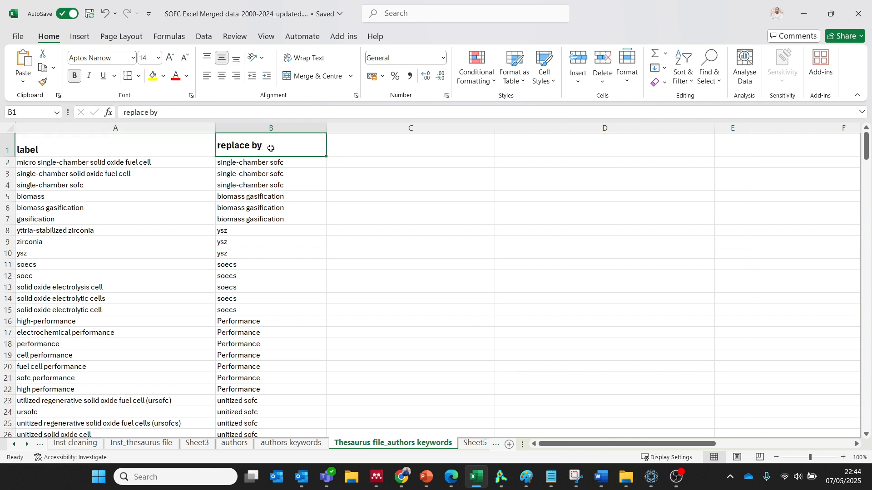
{"action": "left_click", "coordinate": [41, 166]}
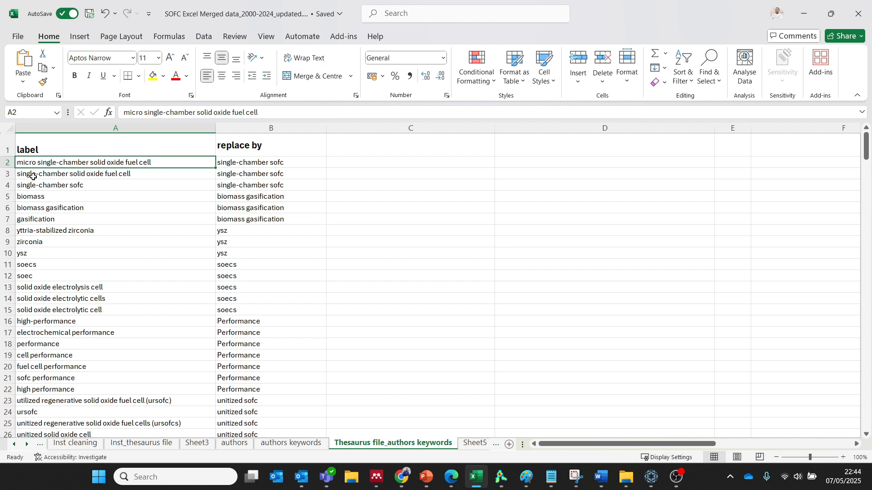
{"action": "key", "text": "Down"}
{"action": "key", "text": "Down"}
{"action": "key", "text": "Down"}
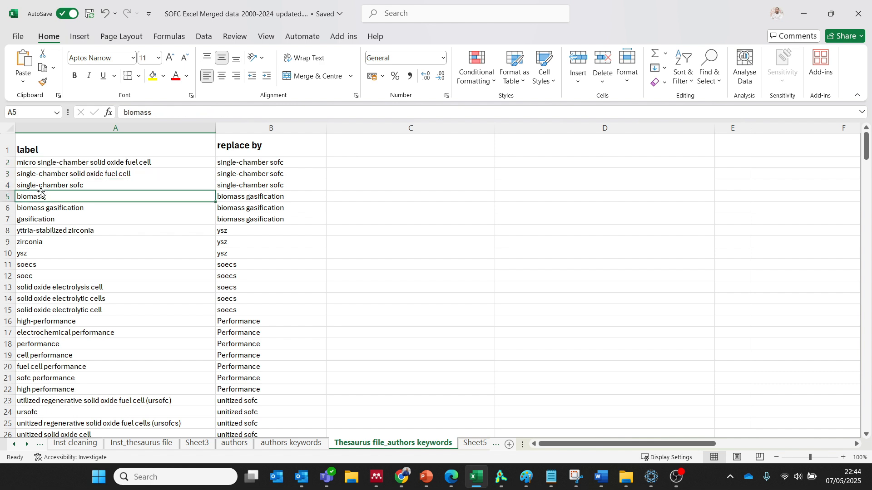
Compare the grouped single-chamber, biomass, zirconia and following keyword variants with their replacement terms.
{"action": "left_click_drag", "start_coordinate": [33, 162], "coordinate": [249, 182]}
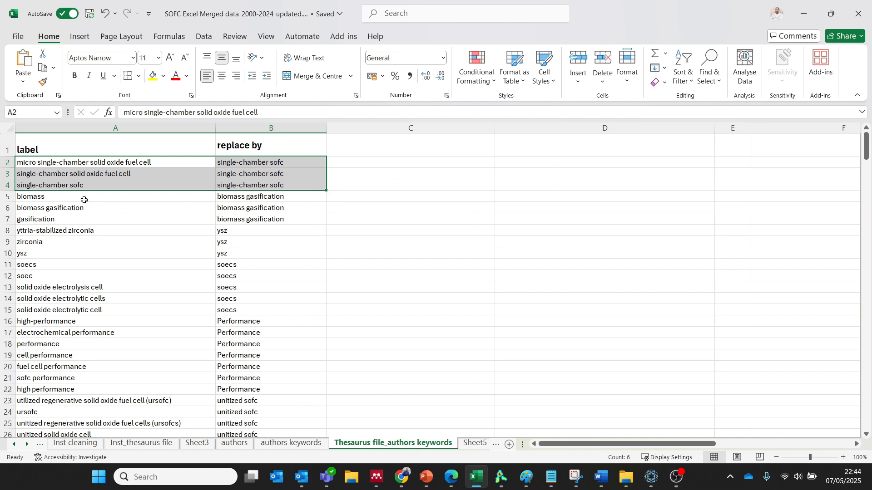
{"action": "left_click_drag", "start_coordinate": [84, 200], "coordinate": [84, 219]}
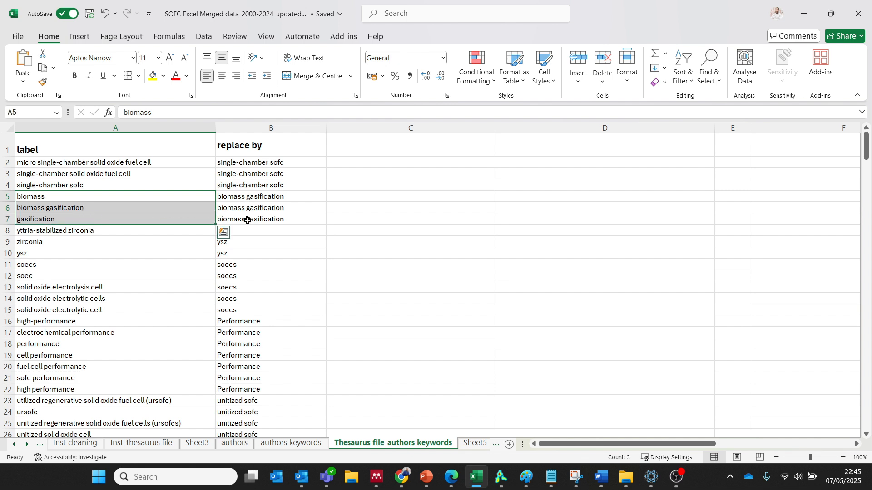
{"action": "left_click_drag", "start_coordinate": [43, 230], "coordinate": [41, 253]}
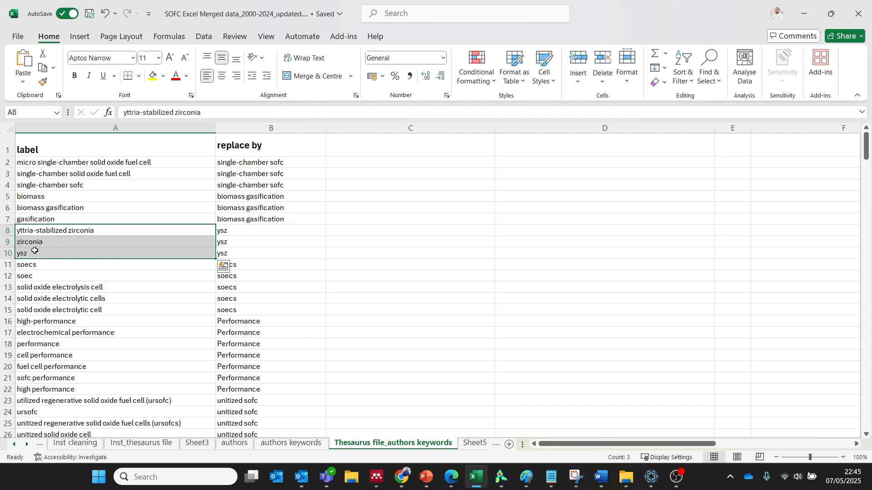
{"action": "left_click", "coordinate": [32, 244]}
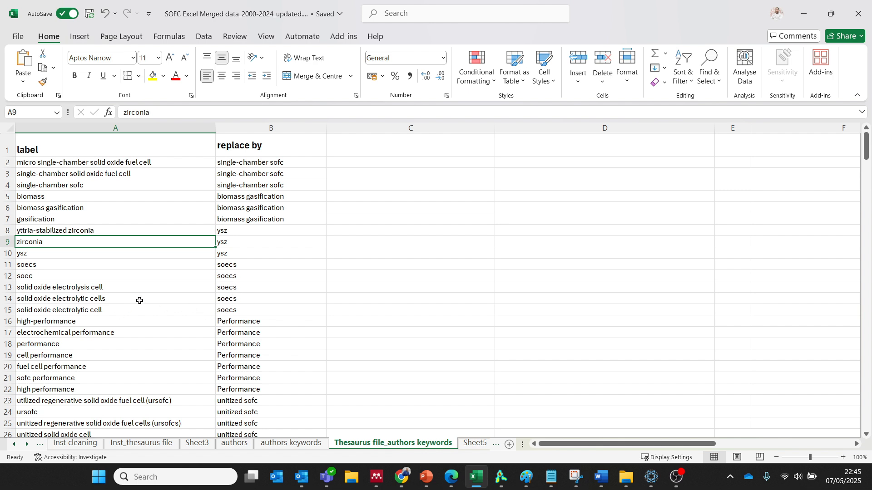
{"action": "key", "text": "Down"}
{"action": "key", "text": "Down"}
{"action": "key", "text": "Down"}
{"action": "key", "text": "Down"}
{"action": "key", "text": "Down"}
{"action": "key", "text": "Down"}
{"action": "key", "text": "Down"}
{"action": "key", "text": "Down"}
{"action": "key", "text": "Down"}
{"action": "key", "text": "Down"}
{"action": "key", "text": "Down"}
{"action": "key", "text": "Down"}
{"action": "key", "text": "Down"}
{"action": "key", "text": "Down"}
{"action": "key", "text": "Down"}
{"action": "key", "text": "Down"}
{"action": "key", "text": "Down"}
{"action": "key", "text": "Down"}
{"action": "key", "text": "Down"}
{"action": "key", "text": "Down"}
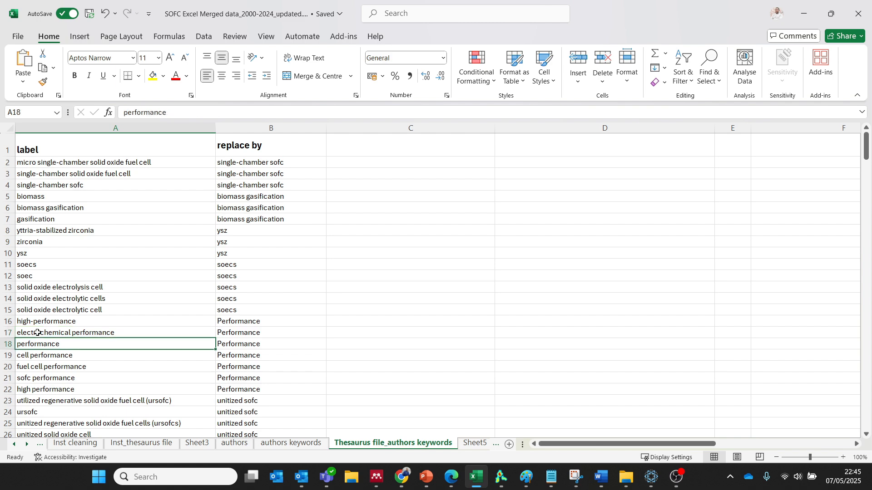
Review the label keywords and their replacement terms from the performance group through the intermediate-temperature sofc group.
{"action": "key", "text": "Down"}
{"action": "key", "text": "Down"}
{"action": "key", "text": "Down"}
{"action": "key", "text": "Down"}
{"action": "key", "text": "Down"}
{"action": "key", "text": "Down"}
{"action": "key", "text": "Down"}
{"action": "key", "text": "Down"}
{"action": "key", "text": "Down"}
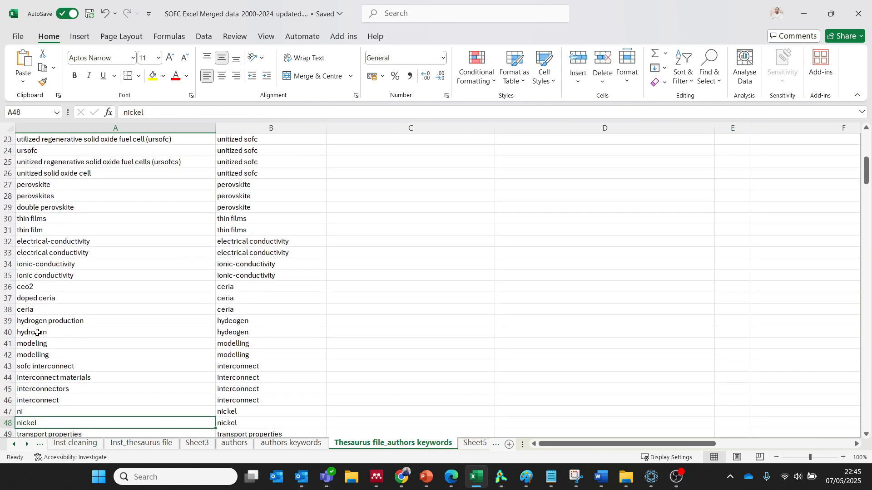
{"action": "key", "text": "Down"}
{"action": "key", "text": "Down"}
{"action": "key", "text": "Down"}
{"action": "key", "text": "Down"}
{"action": "key", "text": "Down"}
{"action": "key", "text": "Down"}
{"action": "key", "text": "Down"}
{"action": "key", "text": "Down"}
{"action": "key", "text": "Down"}
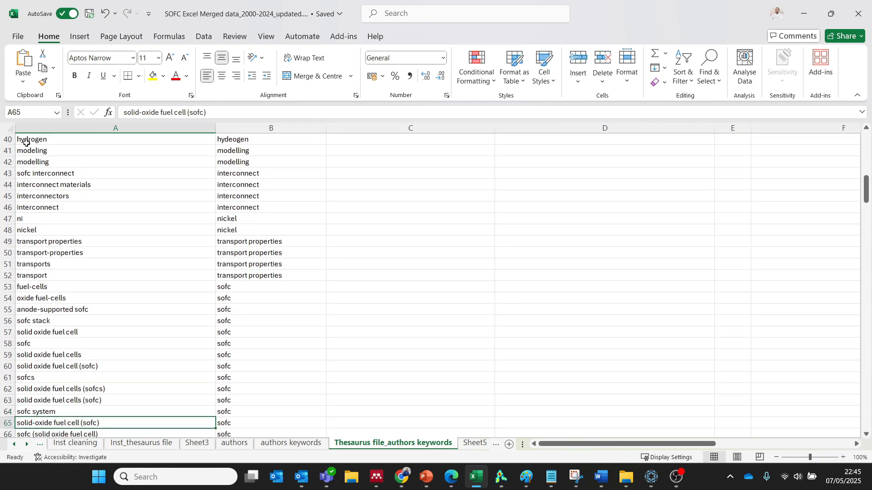
{"action": "key", "text": "Down"}
{"action": "key", "text": "Down"}
{"action": "key", "text": "Down"}
{"action": "key", "text": "Down"}
{"action": "key", "text": "Down"}
{"action": "key", "text": "Down"}
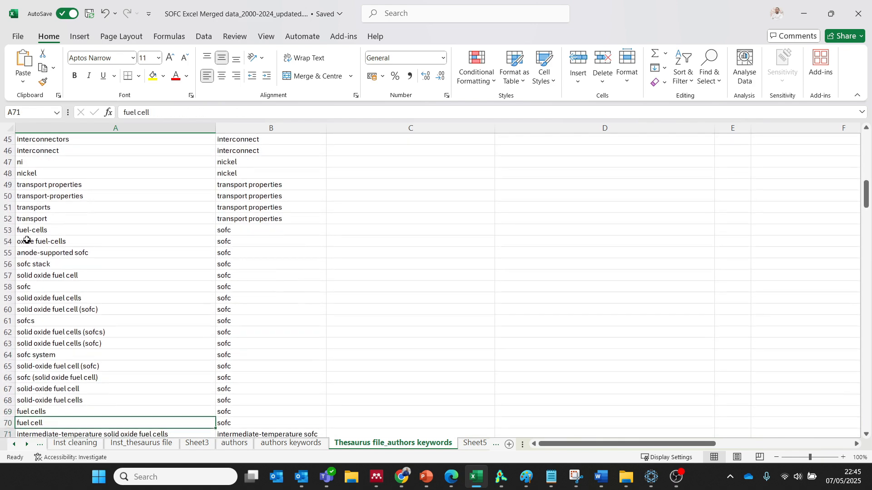
{"action": "key", "text": "Down"}
{"action": "key", "text": "Down"}
{"action": "key", "text": "Down"}
{"action": "key", "text": "Down"}
{"action": "key", "text": "Down"}
{"action": "key", "text": "Down"}
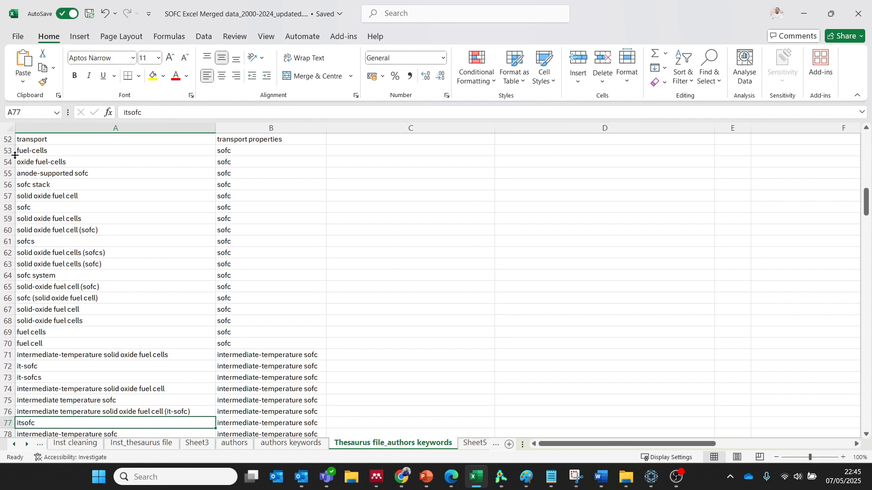
{"action": "key", "text": "Down"}
{"action": "key", "text": "Down"}
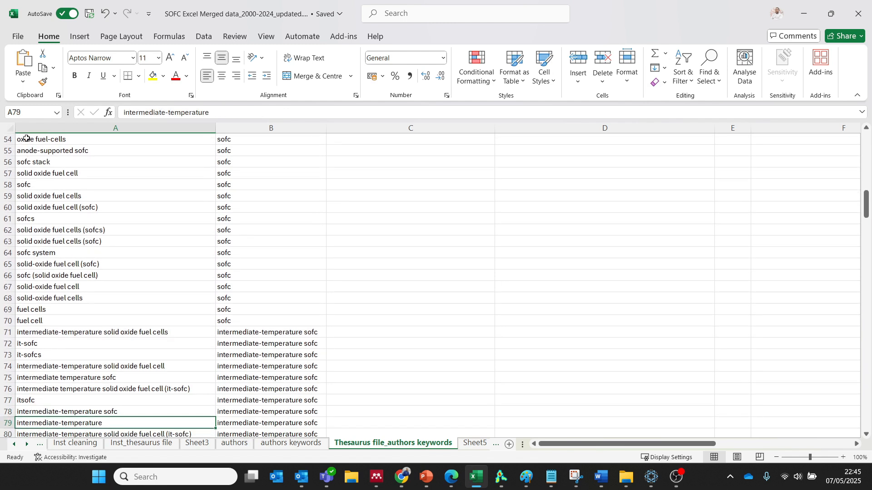
Examine the solid oxide fuel cell keyword variants in the label column that are replaced by sofc.
{"action": "left_click", "coordinate": [27, 138]}
{"action": "left_click", "coordinate": [34, 151]}
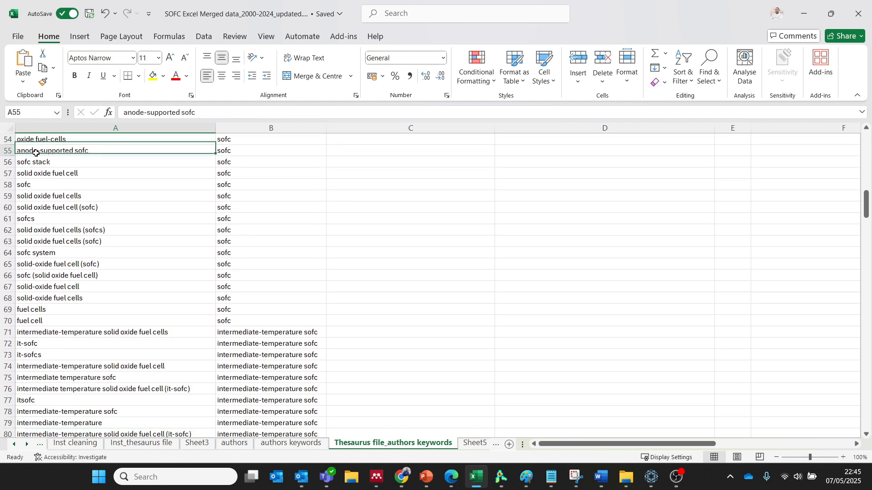
{"action": "left_click", "coordinate": [35, 174]}
{"action": "left_click", "coordinate": [39, 204]}
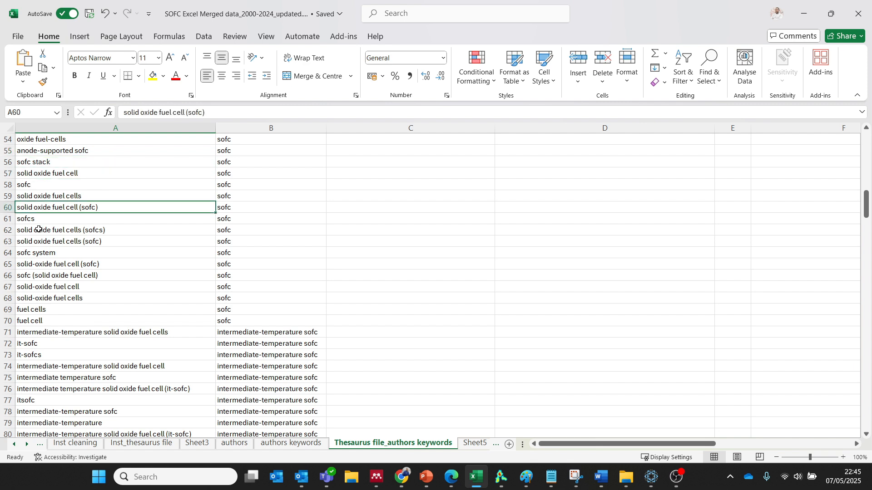
{"action": "left_click", "coordinate": [38, 229]}
{"action": "left_click", "coordinate": [40, 256]}
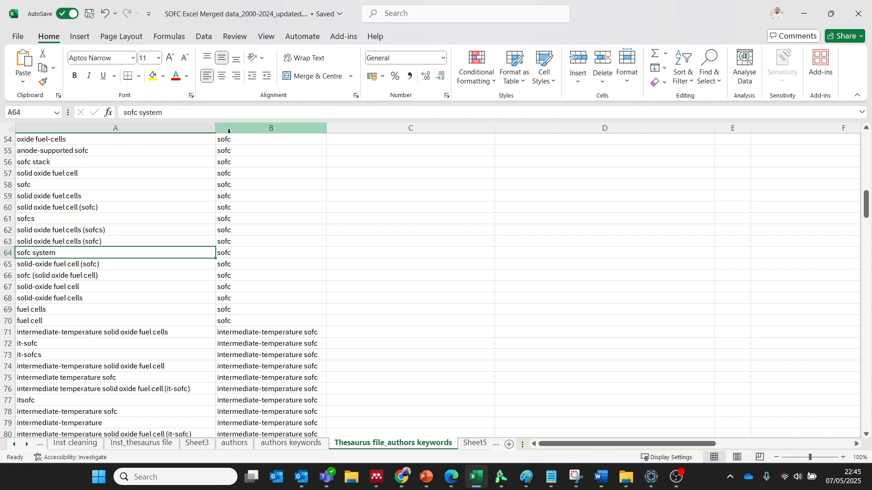
Compare the intermediate-temperature solid oxide fuel cells and it-sofc labels with their intermediate-temperature sofc replacement.
{"action": "left_click", "coordinate": [71, 339]}
{"action": "key", "text": "Down"}
{"action": "key", "text": "Down"}
{"action": "key", "text": "Down"}
{"action": "key", "text": "Down"}
{"action": "key", "text": "Down"}
{"action": "key", "text": "Down"}
{"action": "key", "text": "Down"}
{"action": "key", "text": "Down"}
{"action": "key", "text": "Down"}
{"action": "key", "text": "Down"}
{"action": "key", "text": "Down"}
{"action": "key", "text": "Down"}
{"action": "key", "text": "Down"}
{"action": "key", "text": "Down"}
{"action": "key", "text": "Down"}
{"action": "key", "text": "Down"}
{"action": "key", "text": "Down"}
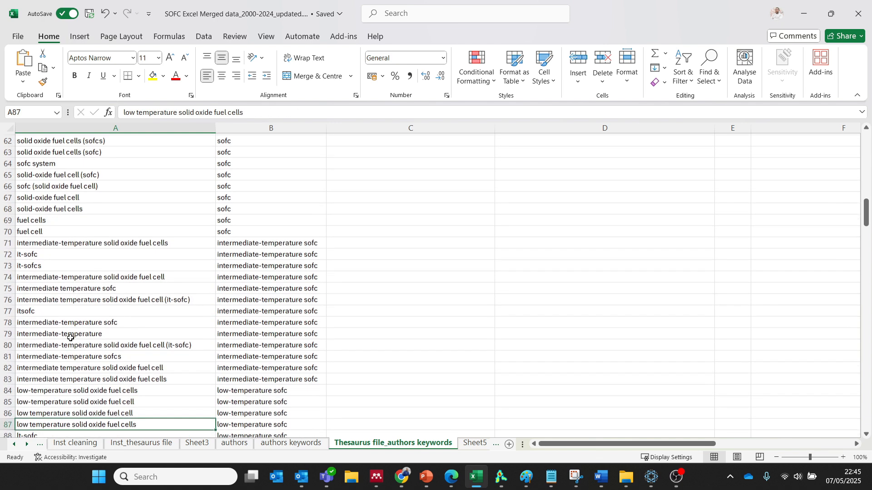
{"action": "left_click", "coordinate": [34, 230]}
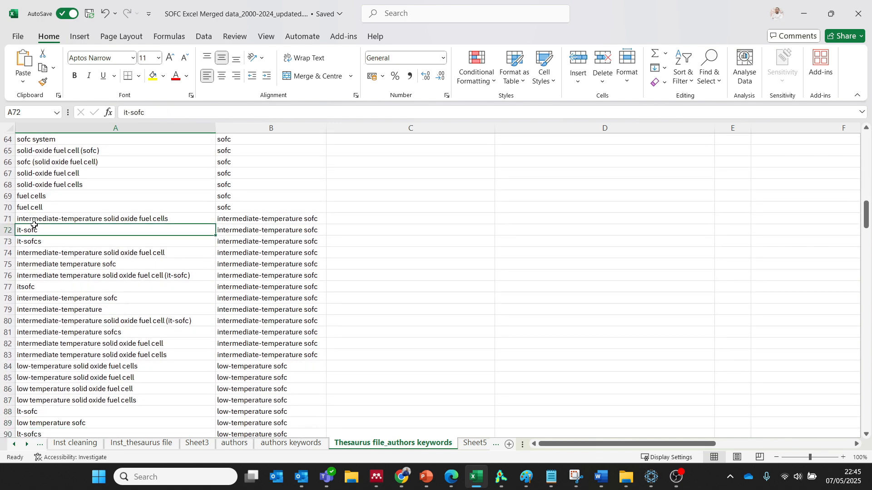
{"action": "left_click", "coordinate": [41, 221]}
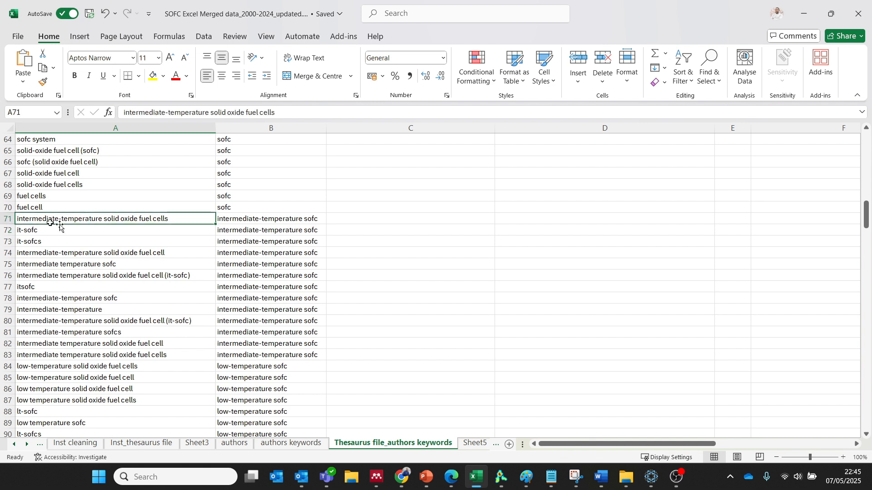
{"action": "left_click", "coordinate": [248, 220]}
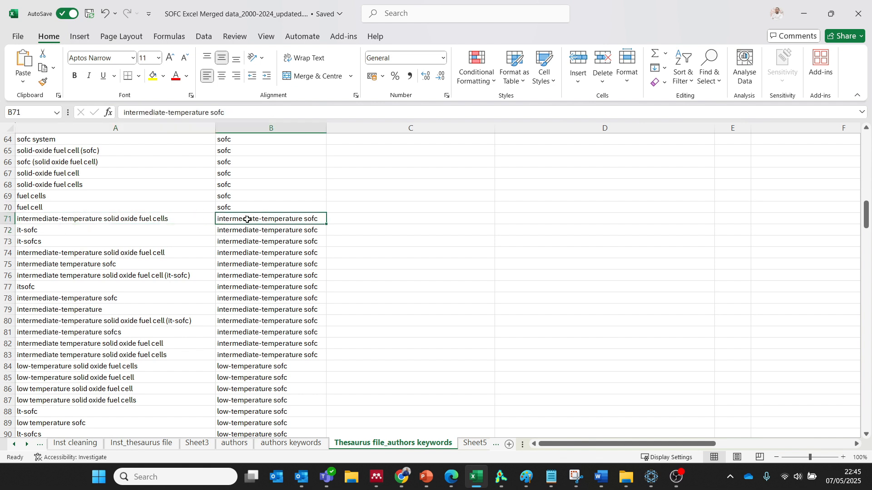
{"action": "left_click", "coordinate": [24, 230]}
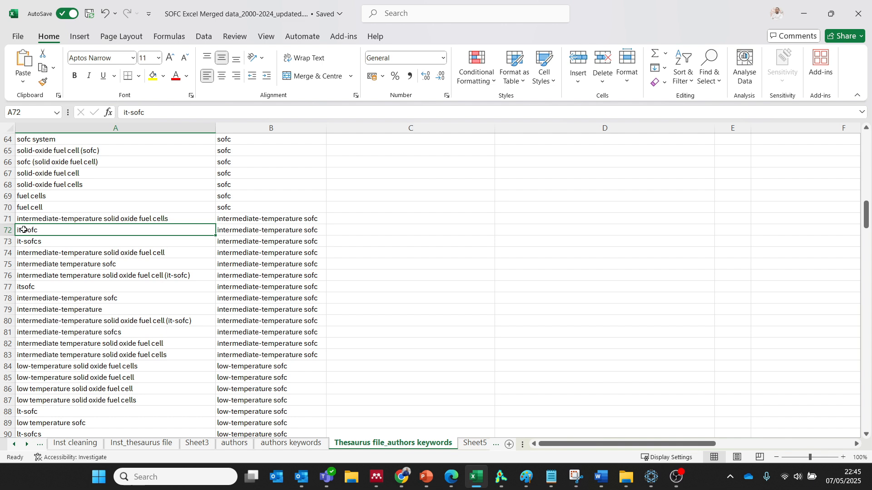
{"action": "left_click", "coordinate": [246, 230]}
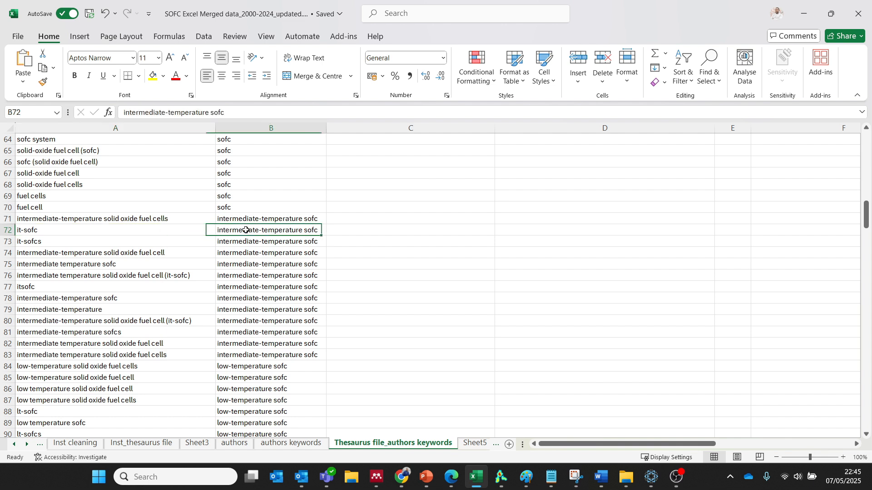
Highlight the intermediate-temperature variants in A71:A83 and the low-temperature variants in A84:A114 to review each group.
{"action": "left_click", "coordinate": [64, 222]}
{"action": "left_click_drag", "start_coordinate": [64, 221], "coordinate": [53, 353]}
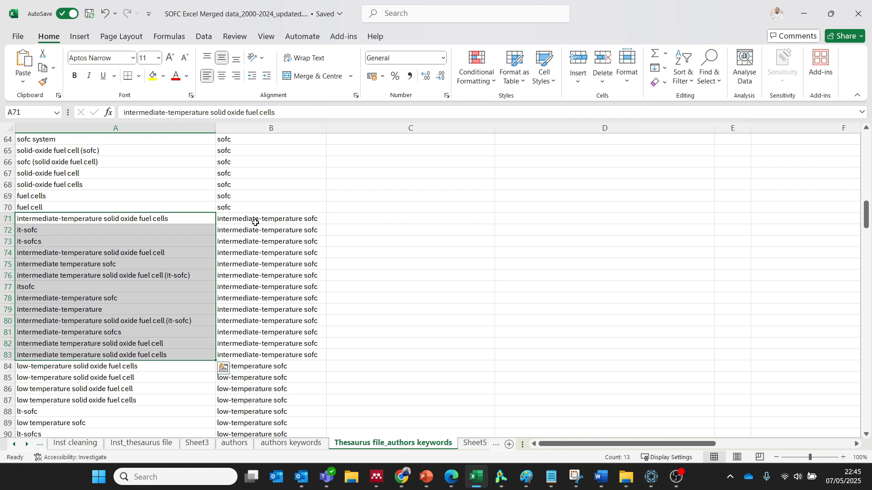
{"action": "left_click", "coordinate": [33, 370]}
{"action": "left_click_drag", "start_coordinate": [33, 370], "coordinate": [62, 395]}
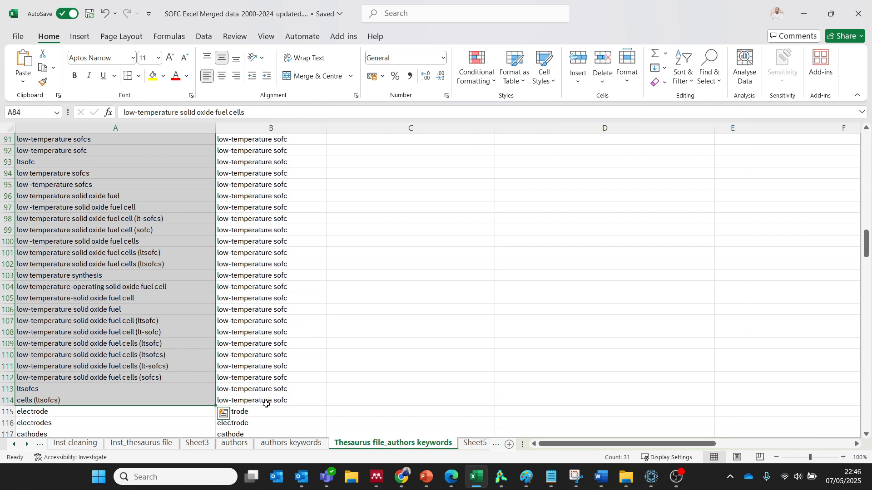
{"action": "left_click", "coordinate": [138, 308]}
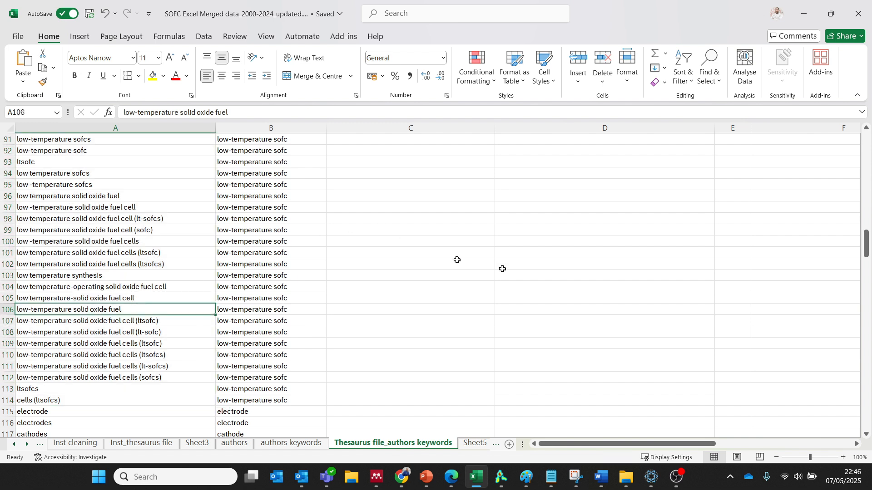
Copy the whole thesaurus table in A1:B276, including the label and replace by headers.
{"action": "left_click_drag", "start_coordinate": [866, 246], "coordinate": [867, 134]}
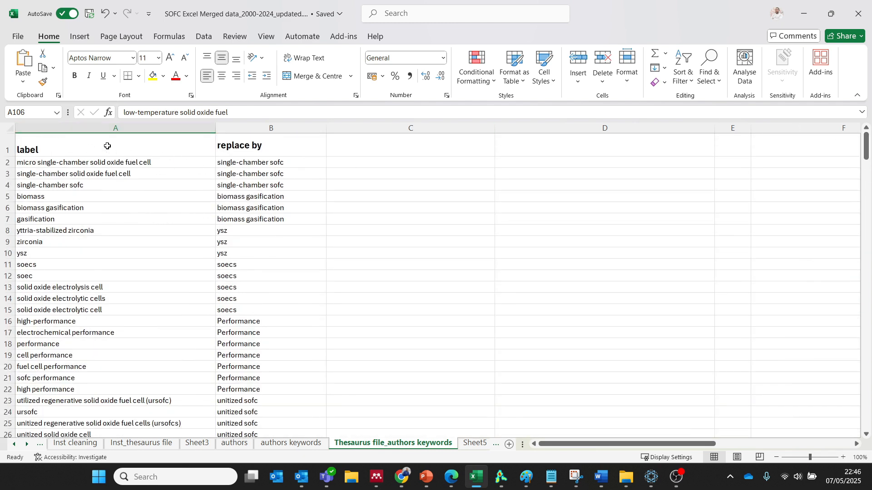
{"action": "left_click_drag", "start_coordinate": [108, 146], "coordinate": [241, 147]}
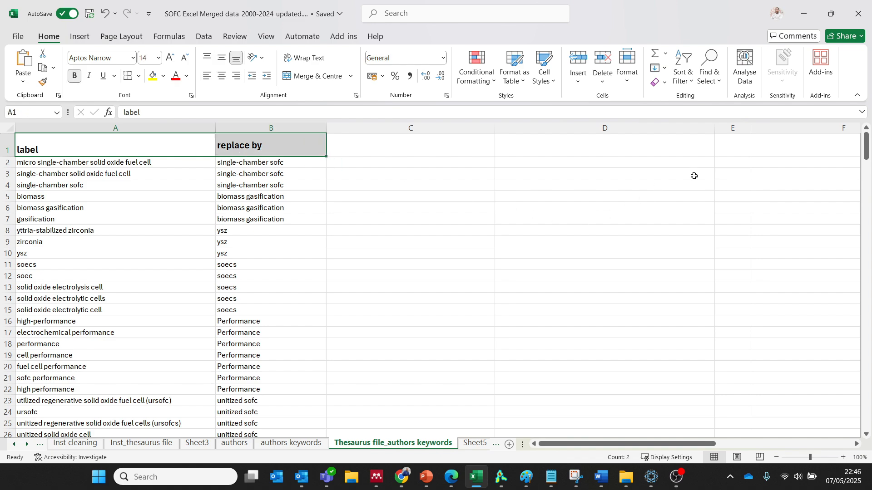
{"action": "left_click_drag", "start_coordinate": [867, 147], "coordinate": [866, 415]}
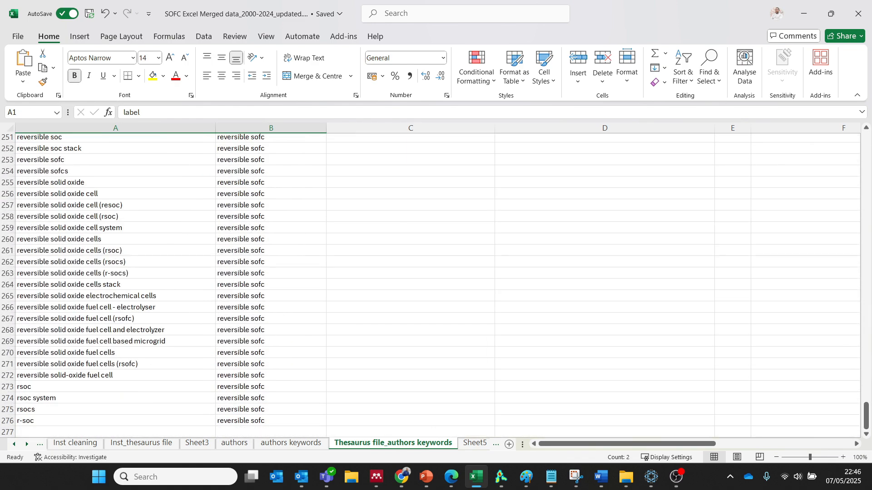
{"action": "left_click", "coordinate": [247, 422], "text": "shift"}
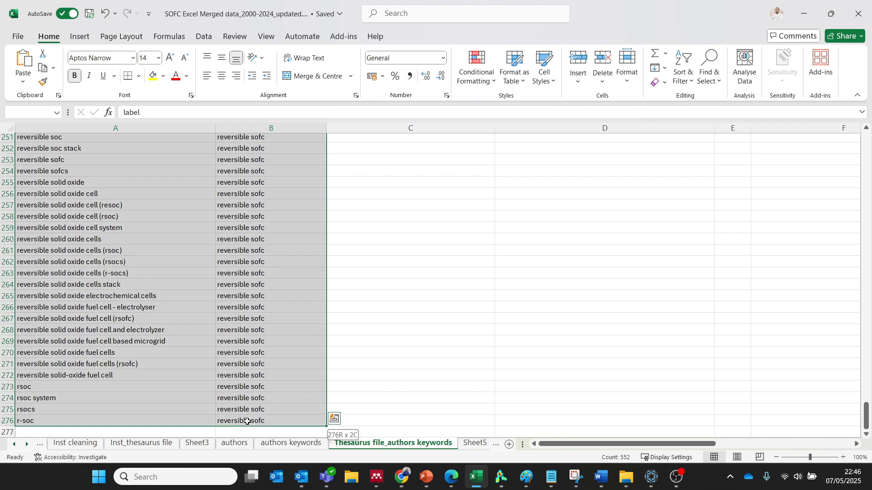
{"action": "key", "text": "ctrl+c"}
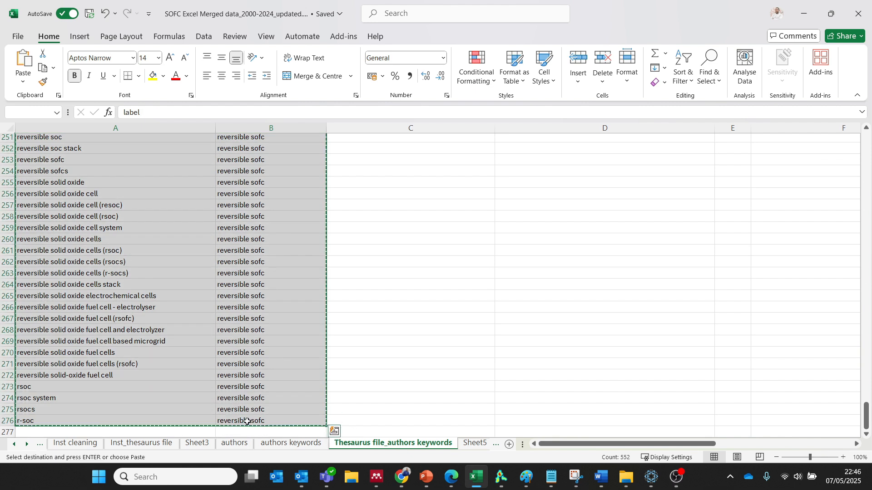
{"action": "right_click", "coordinate": [220, 341]}
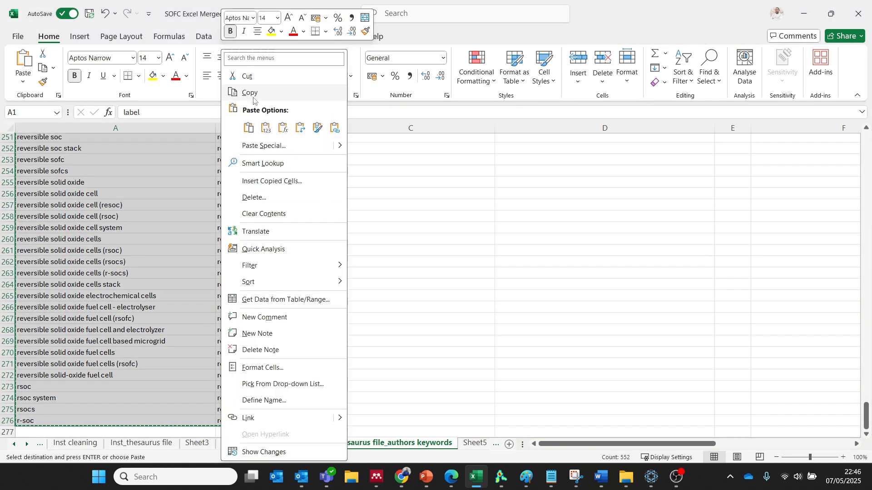
{"action": "left_click", "coordinate": [245, 94]}
{"action": "scroll", "coordinate": [400, 338], "scroll_direction": "up", "scroll_amount": 20}
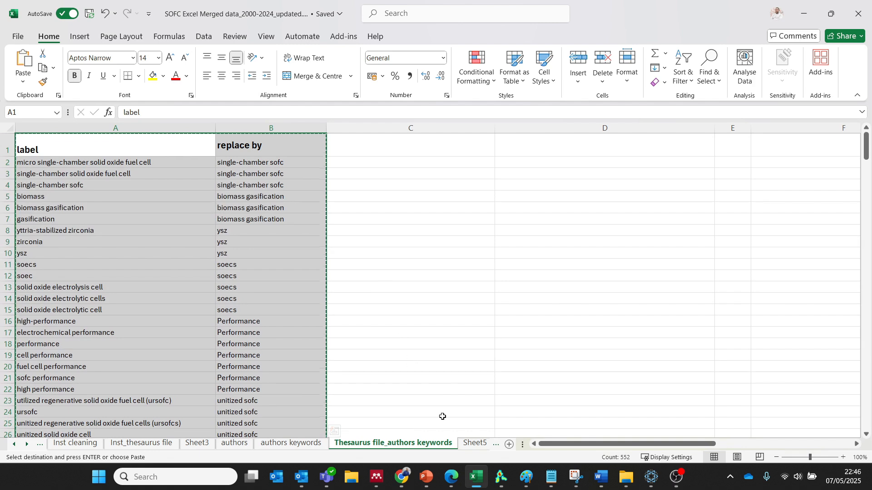
{"action": "left_click", "coordinate": [441, 413]}
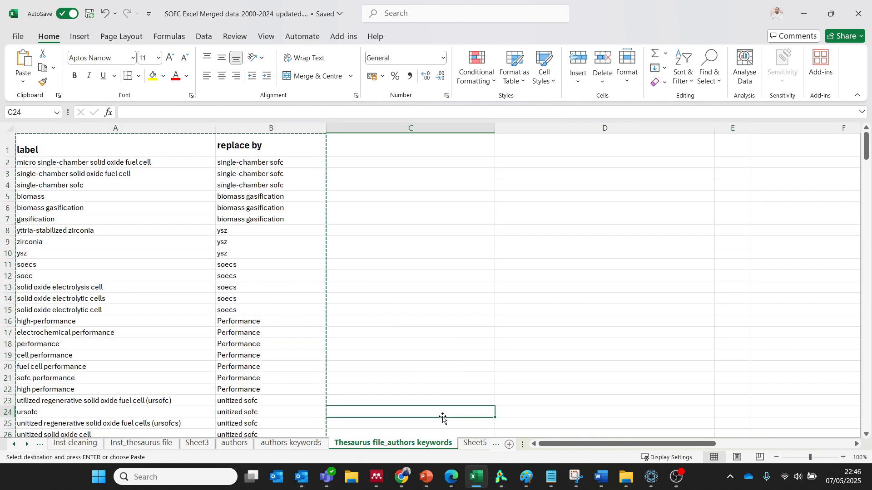
Switch to Notepad and paste the copied thesaurus table into a new text document.
{"action": "left_click", "coordinate": [552, 483]}
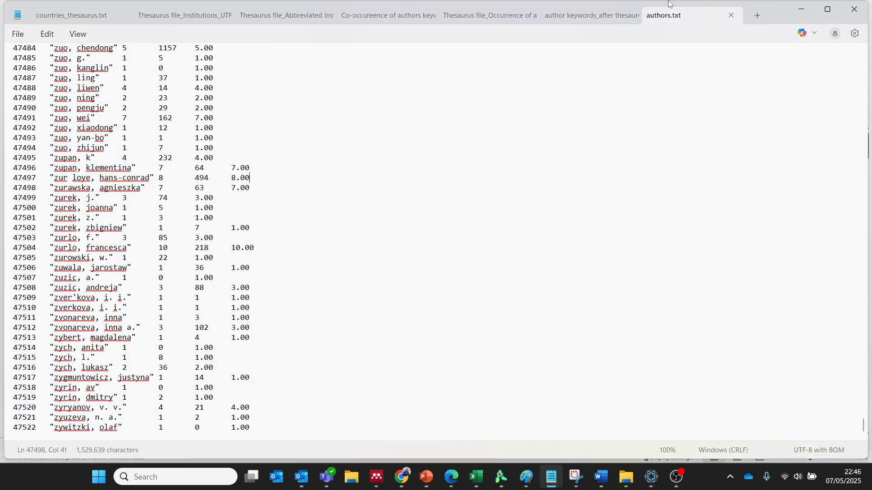
{"action": "left_click", "coordinate": [756, 17]}
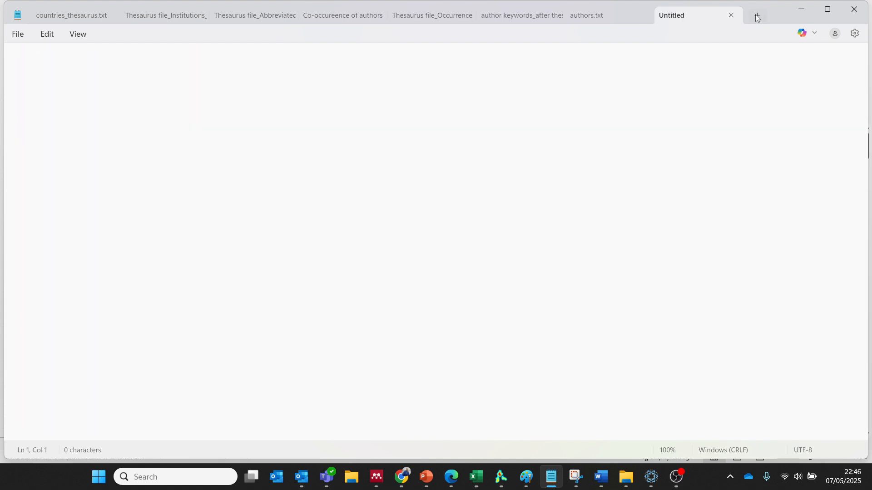
{"action": "key", "text": "ctrl+v"}
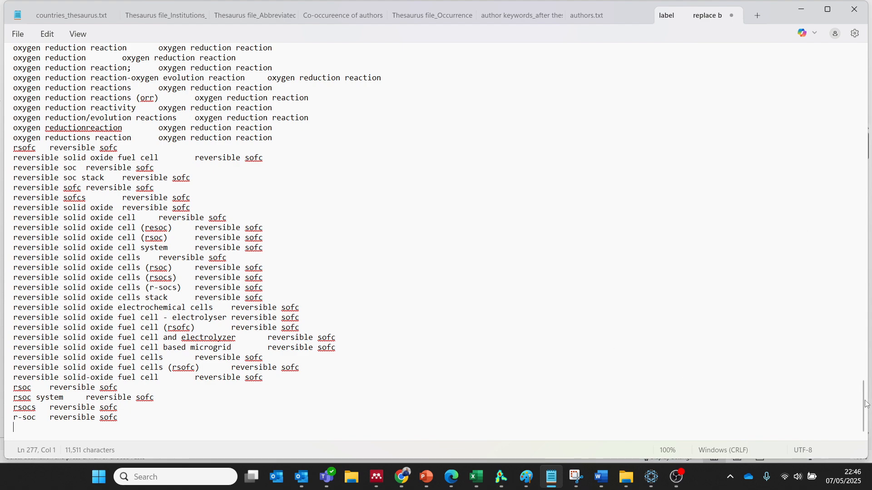
Check the pasted list from its header row and view the existing Thesaurus file_Occurrence text file for comparison.
{"action": "left_click_drag", "start_coordinate": [865, 404], "coordinate": [813, 50]}
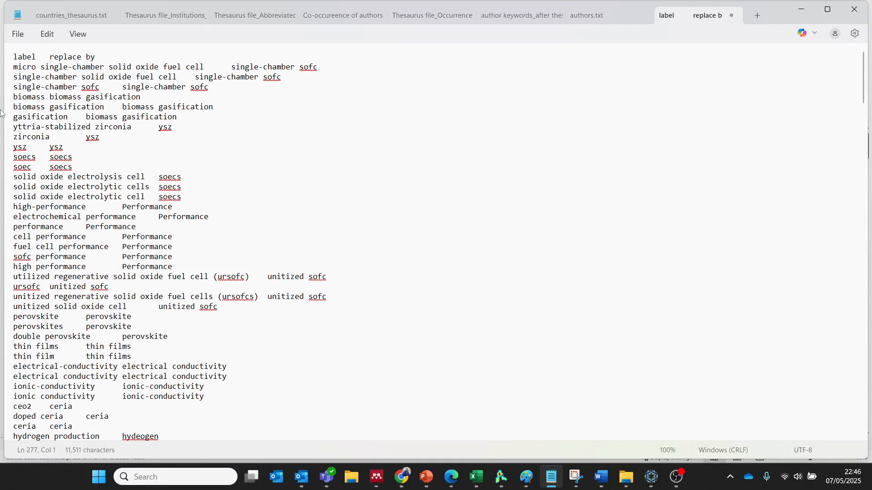
{"action": "left_click", "coordinate": [16, 38]}
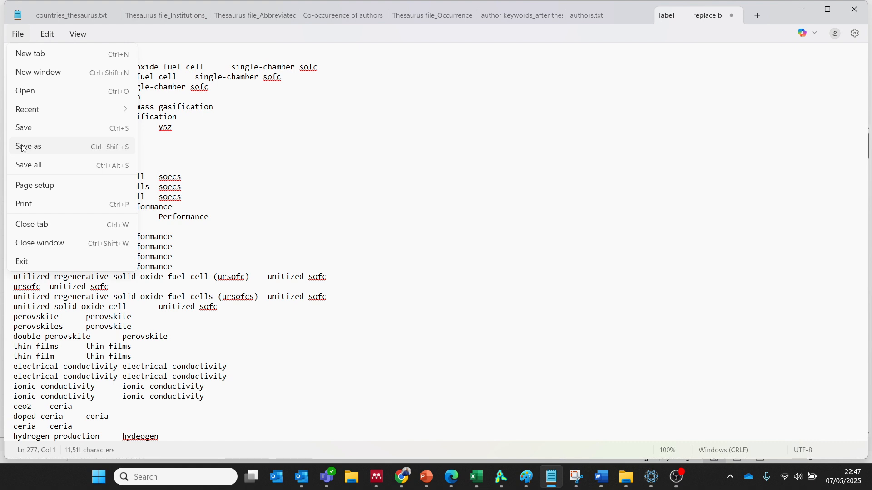
{"action": "left_click", "coordinate": [272, 157]}
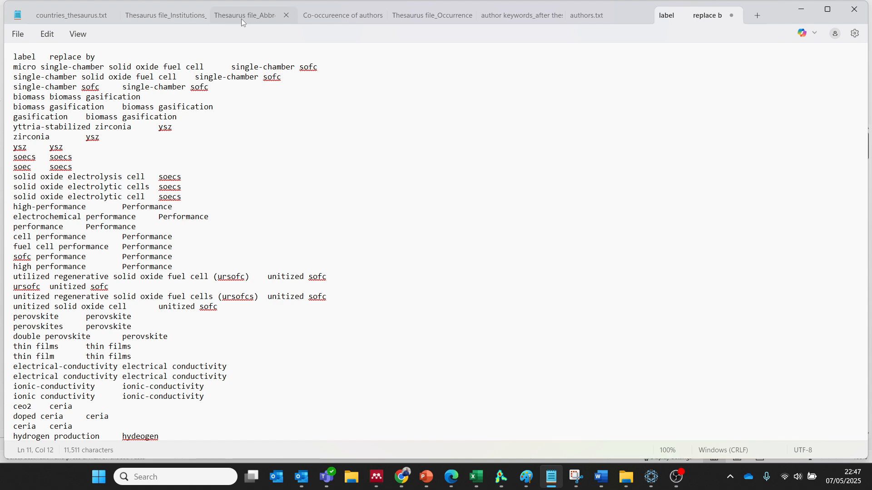
{"action": "left_click", "coordinate": [413, 18]}
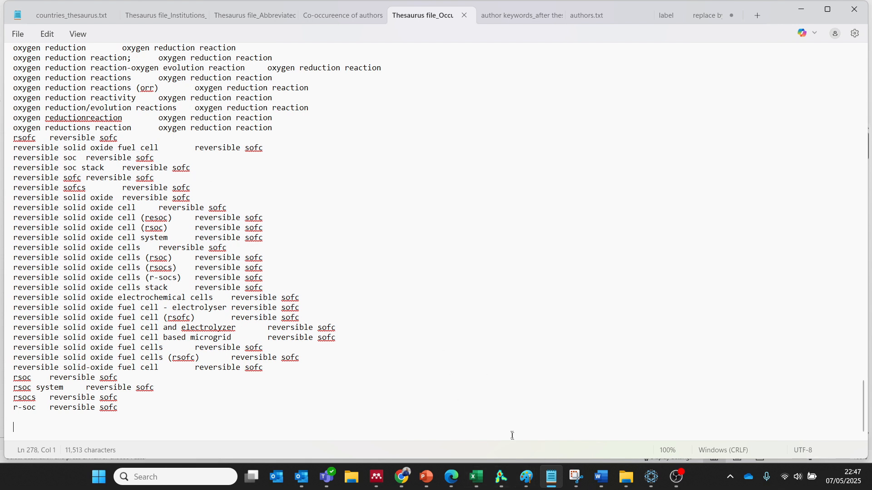
Switch to VOSviewer and begin a new map based on bibliographic data, keeping the already listed Web of Science savedrecs files.
{"action": "left_click", "coordinate": [500, 477]}
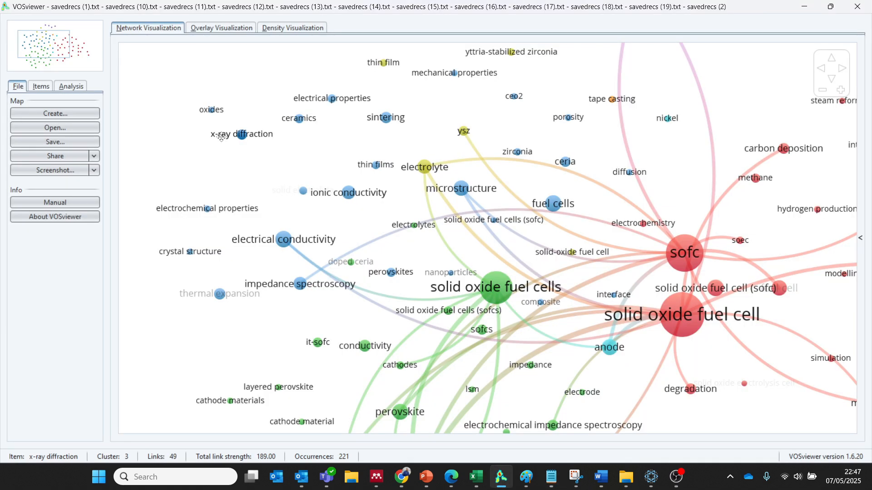
{"action": "mouse_move", "coordinate": [222, 140]}
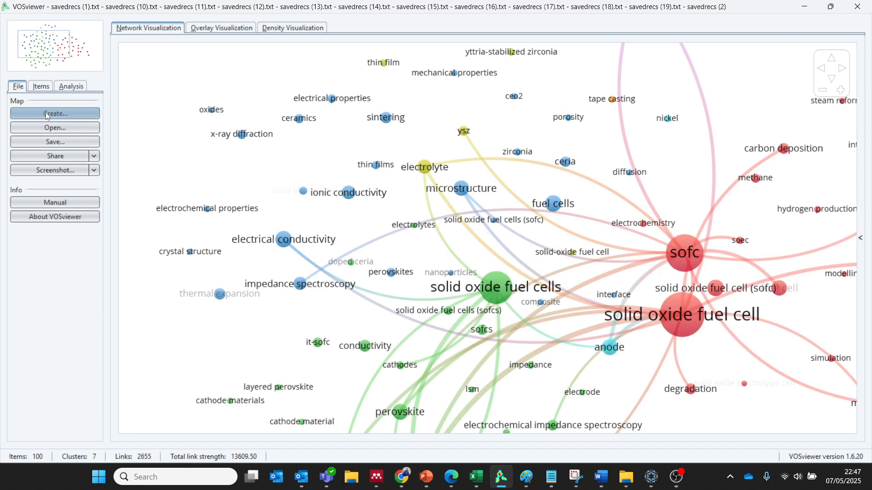
{"action": "left_click", "coordinate": [48, 115]}
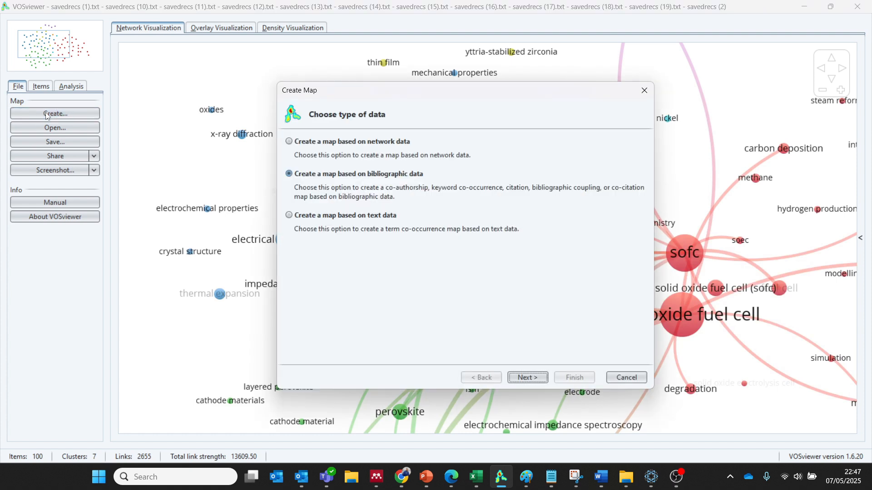
{"action": "left_click", "coordinate": [527, 378]}
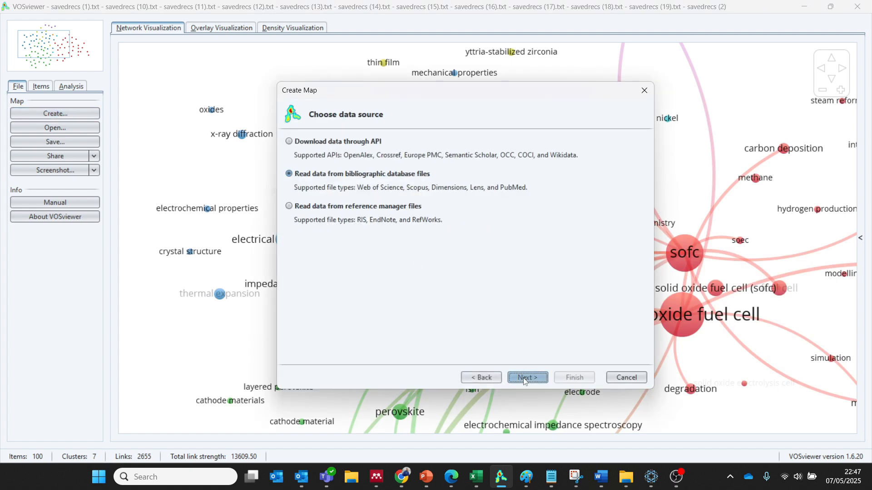
{"action": "left_click", "coordinate": [527, 377]}
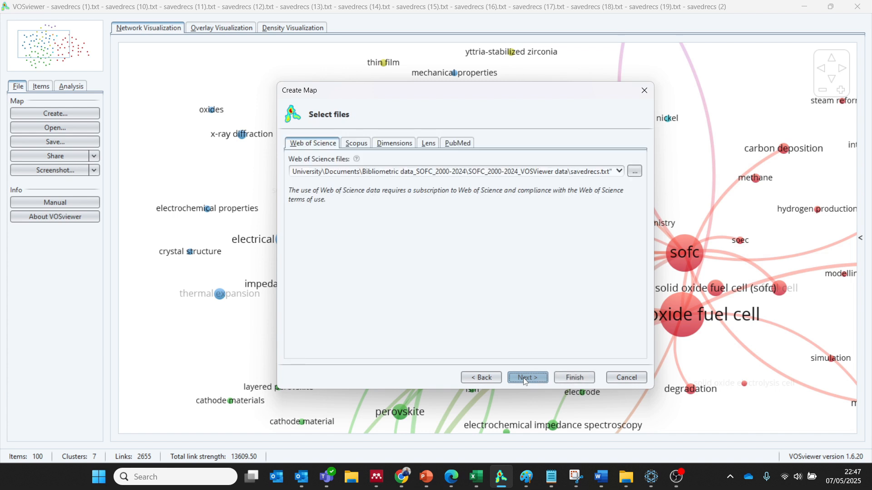
{"action": "left_click", "coordinate": [526, 378]}
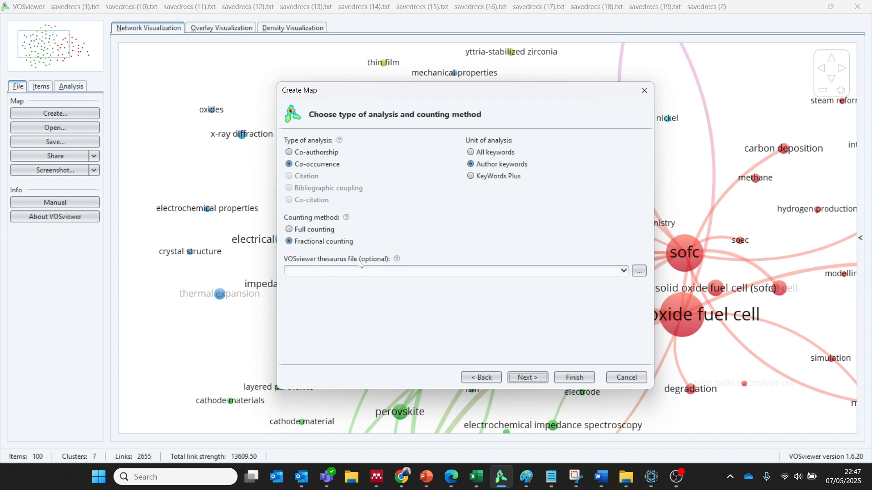
Load Thesaurus file_Occurrence of authors keyword.txt as the thesaurus file for the author keyword co-occurrence analysis.
{"action": "left_click", "coordinate": [639, 271]}
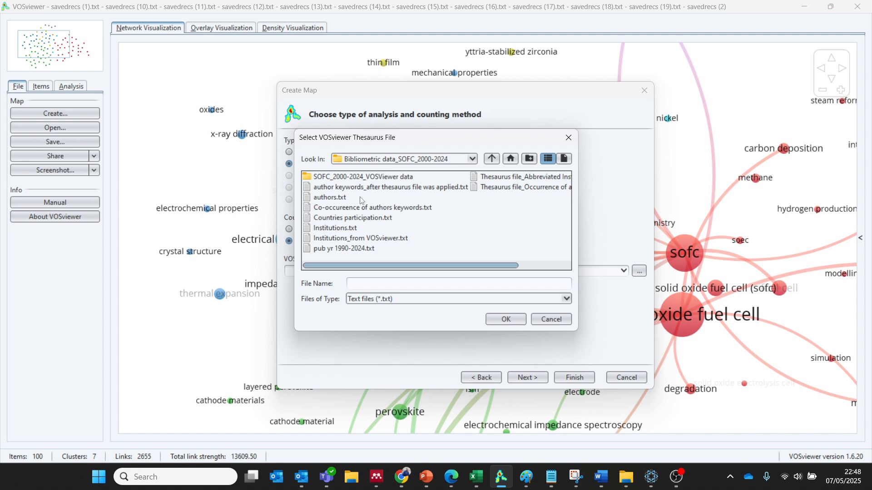
{"action": "left_click", "coordinate": [512, 189]}
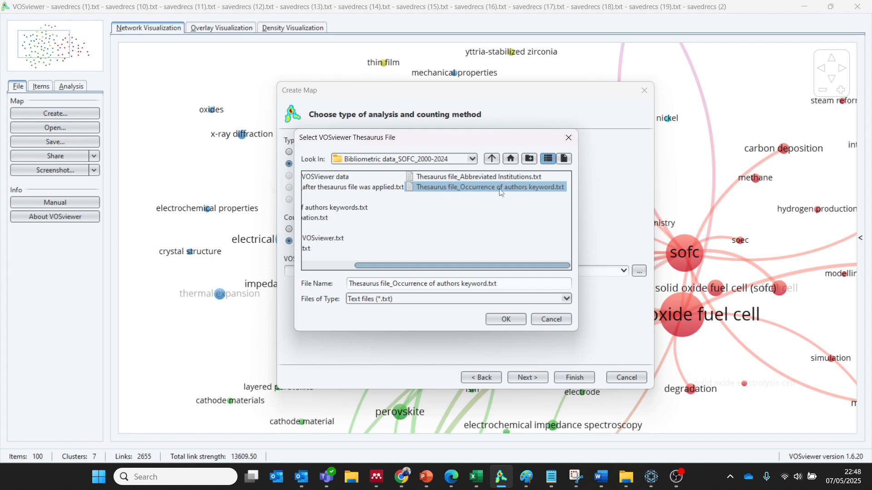
{"action": "left_click", "coordinate": [502, 320]}
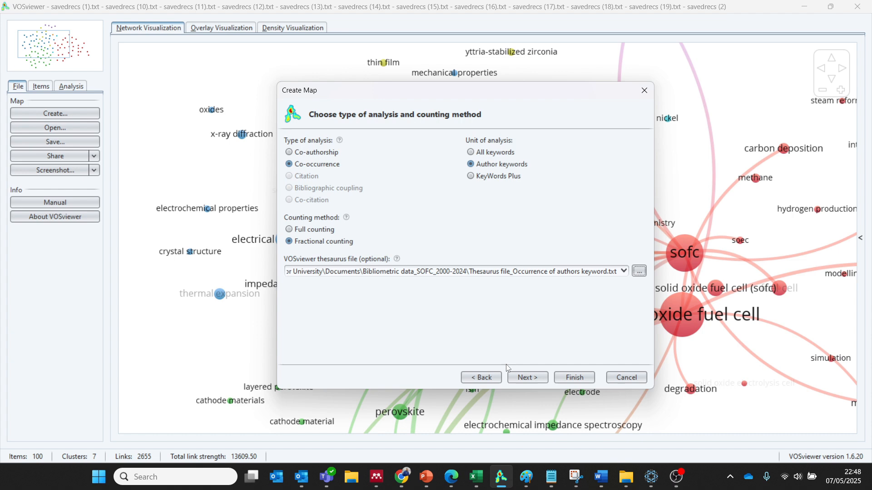
Set the minimum number of occurrences of a keyword and generate the co-occurrence map.
{"action": "left_click", "coordinate": [533, 376]}
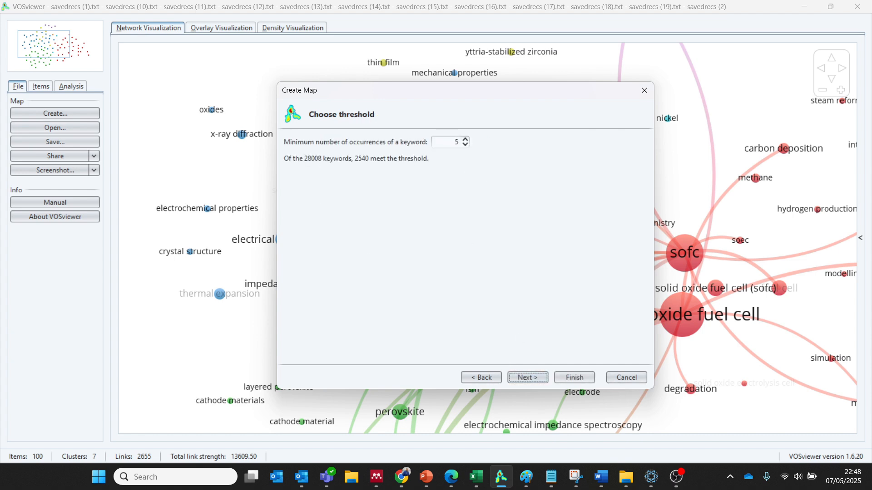
{"action": "double_click", "coordinate": [457, 142]}
{"action": "left_click", "coordinate": [558, 378]}
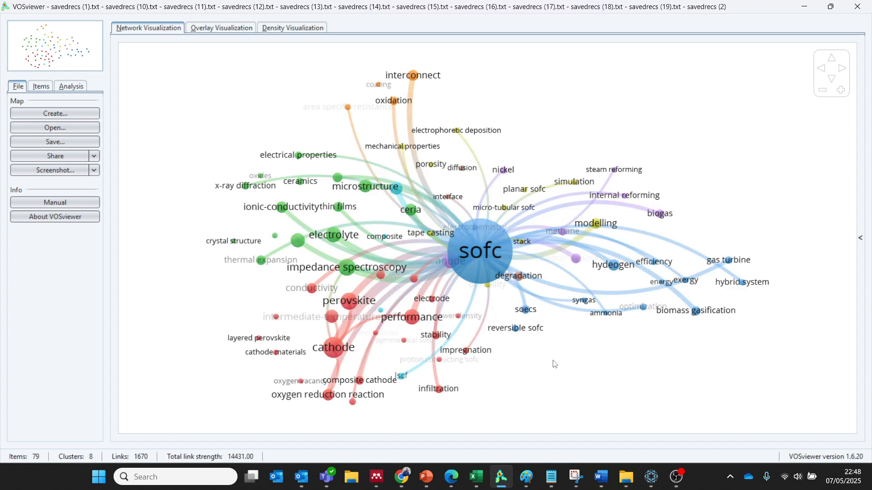
Inspect the merged keywords around sofc in the network map, including the ysz and low-temperature sofc nodes.
{"action": "scroll", "coordinate": [554, 361], "scroll_direction": "up", "scroll_amount": 3}
{"action": "scroll", "coordinate": [553, 360], "scroll_direction": "up", "scroll_amount": 1}
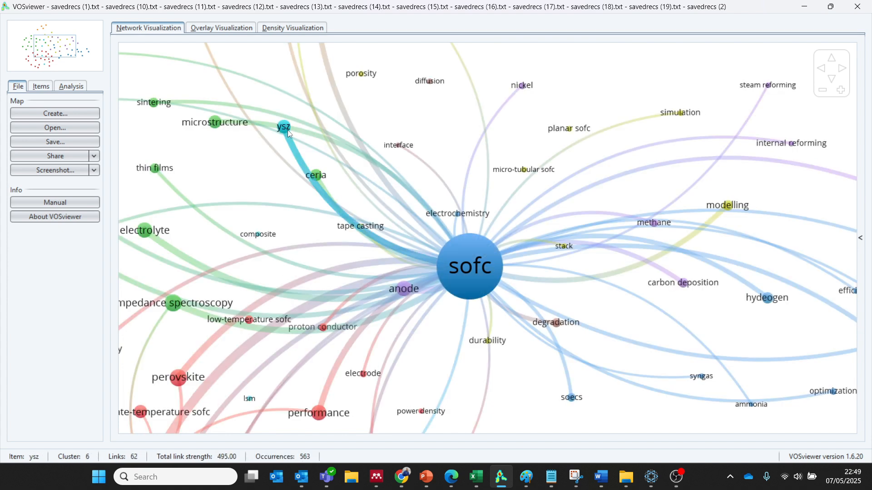
{"action": "left_click", "coordinate": [280, 129]}
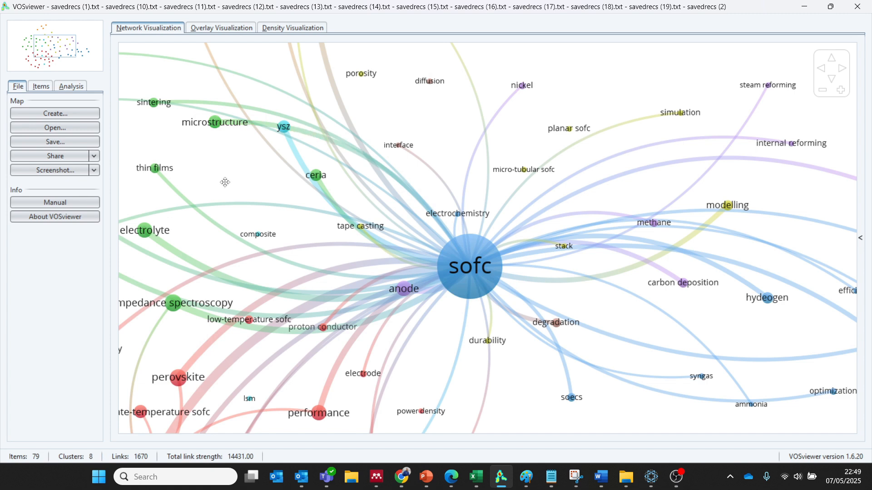
{"action": "left_click_drag", "start_coordinate": [225, 182], "coordinate": [296, 116]}
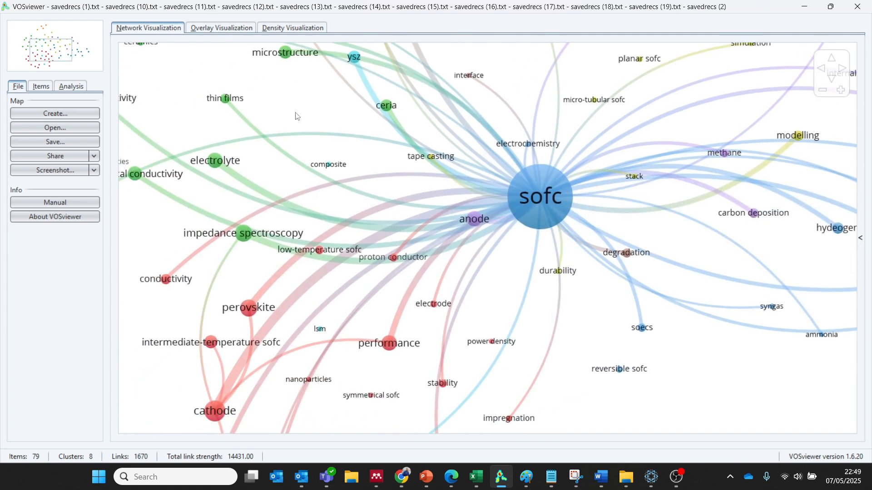
{"action": "left_click", "coordinate": [320, 251]}
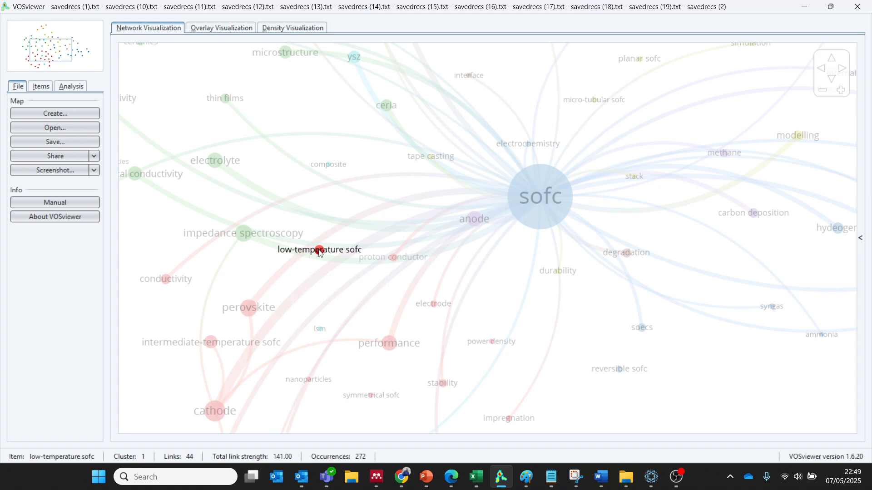
Switch to the Excel thesaurus sheet and highlight the merged low-temperature labels in A84:A114 and intermediate-temperature labels in A71:A83.
{"action": "mouse_move", "coordinate": [476, 477]}
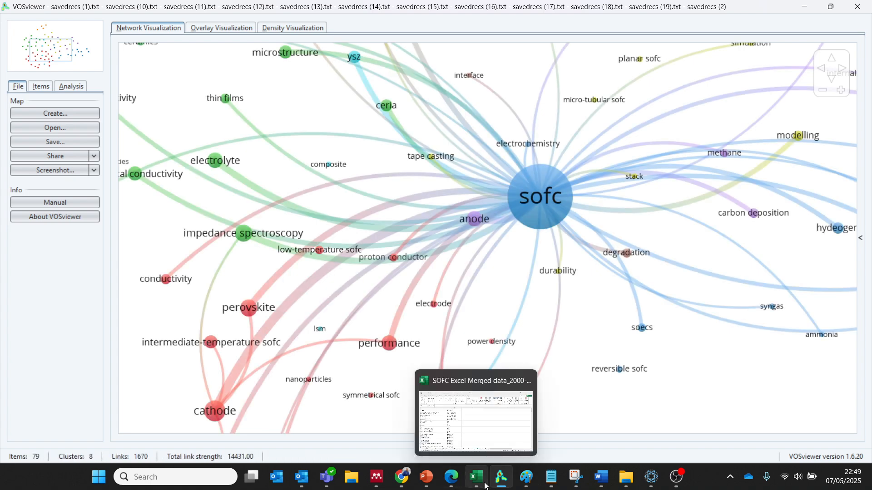
{"action": "left_click", "coordinate": [483, 424]}
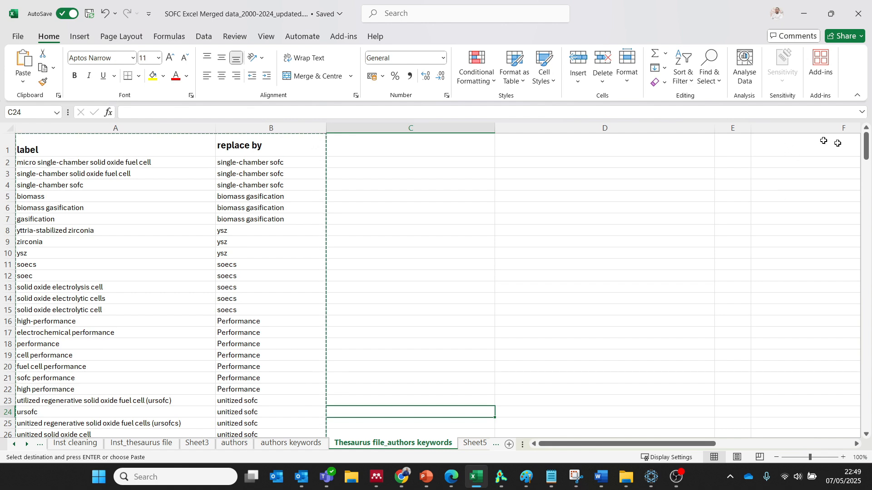
{"action": "left_click_drag", "start_coordinate": [865, 148], "coordinate": [868, 224]}
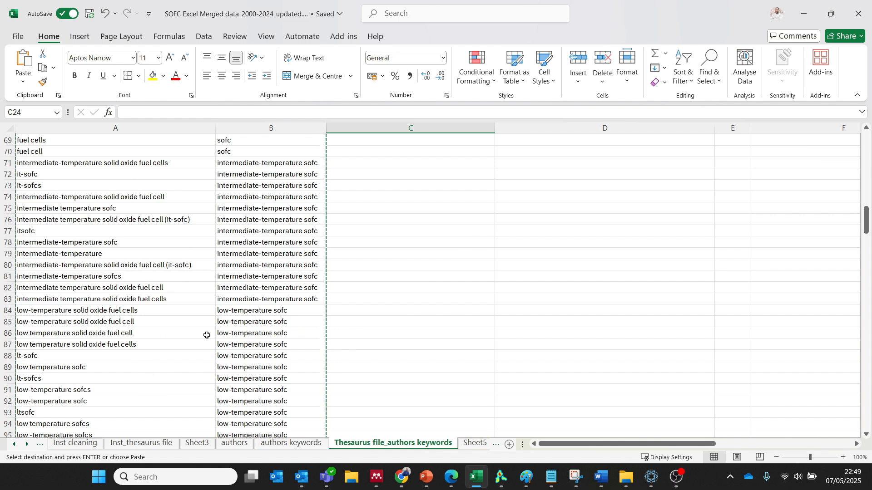
{"action": "left_click_drag", "start_coordinate": [33, 314], "coordinate": [63, 417]}
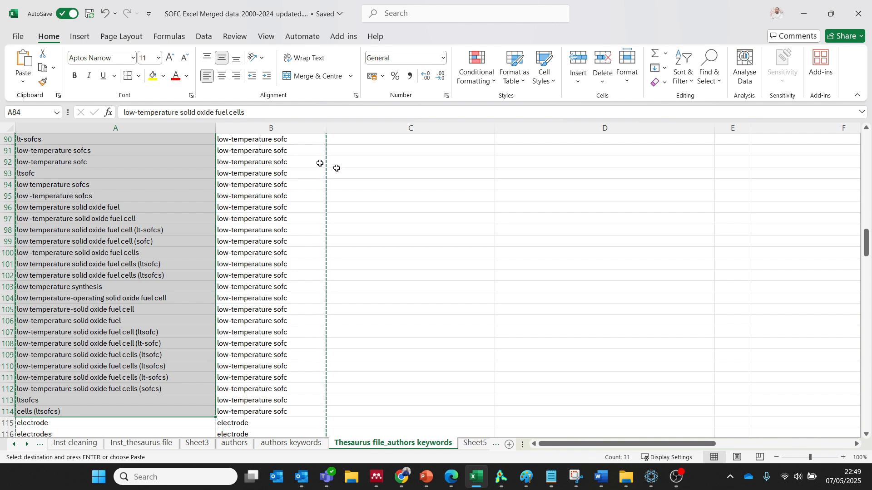
{"action": "left_click_drag", "start_coordinate": [867, 245], "coordinate": [867, 223]}
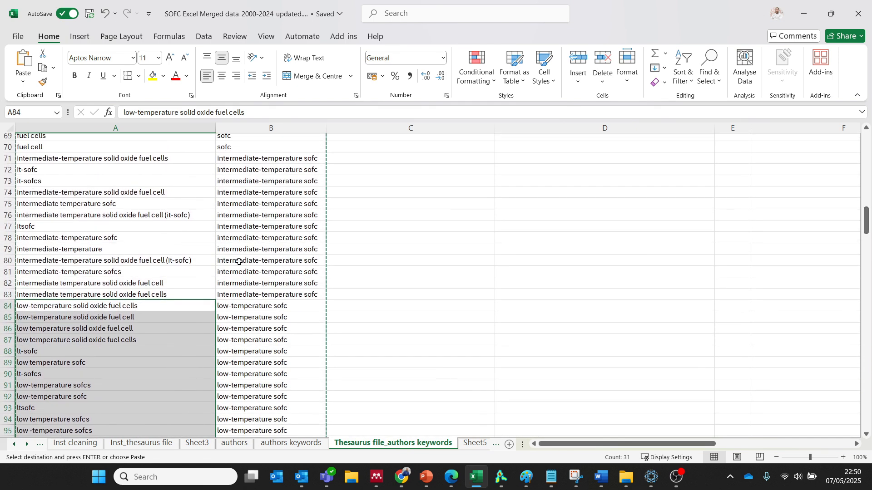
{"action": "left_click_drag", "start_coordinate": [39, 158], "coordinate": [44, 294]}
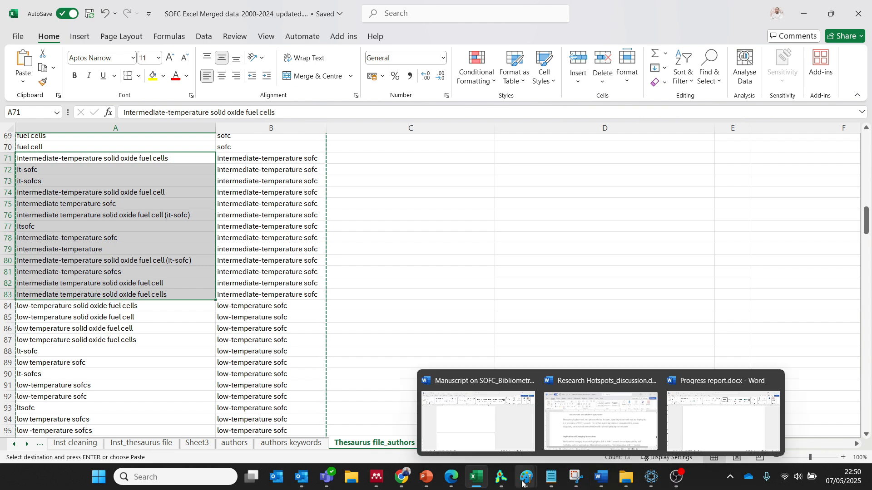
Return to VOSviewer and examine the intermediate-temperature sofc node, followed by the whole network map.
{"action": "left_click", "coordinate": [502, 478]}
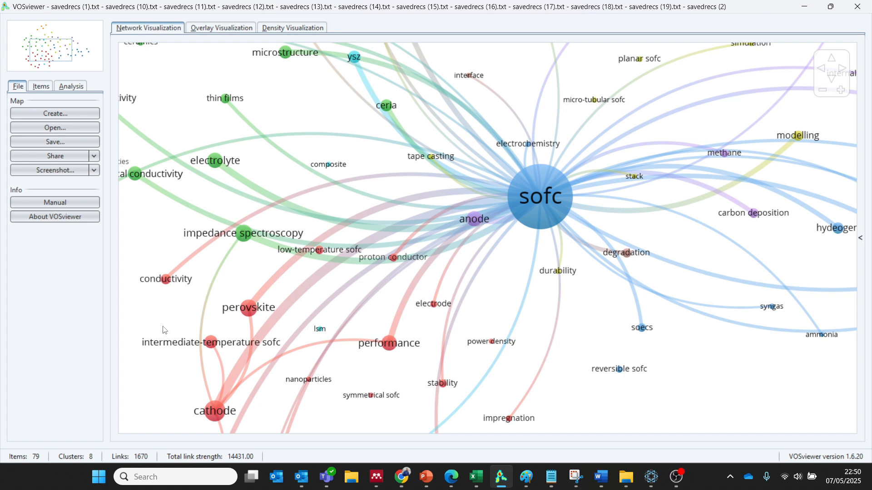
{"action": "mouse_move", "coordinate": [209, 343]}
{"action": "scroll", "coordinate": [573, 330], "scroll_direction": "down", "scroll_amount": 3}
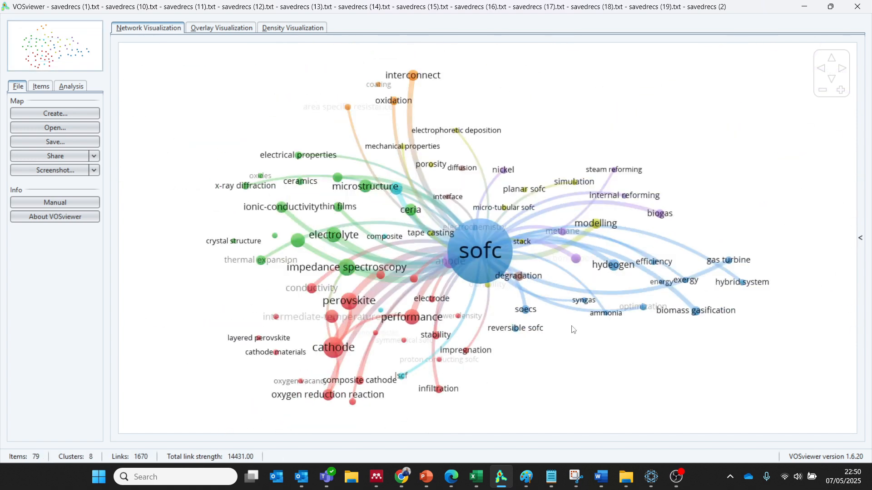